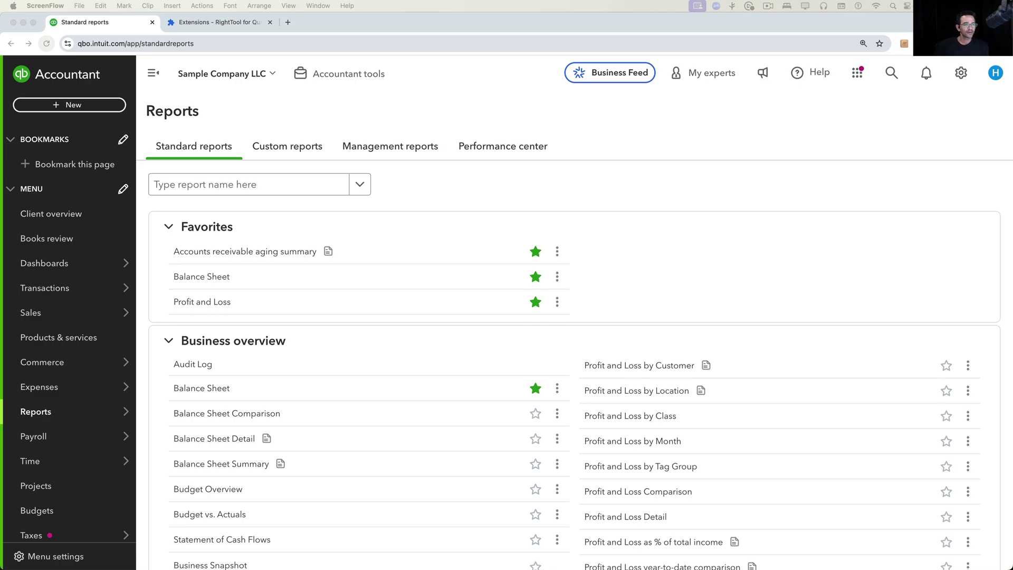
Bring up the Custom fields list from the Settings gear, showing Event Name, Sales Rep, Region and Marketing Source.
{"action": "left_click", "coordinate": [901, 103]}
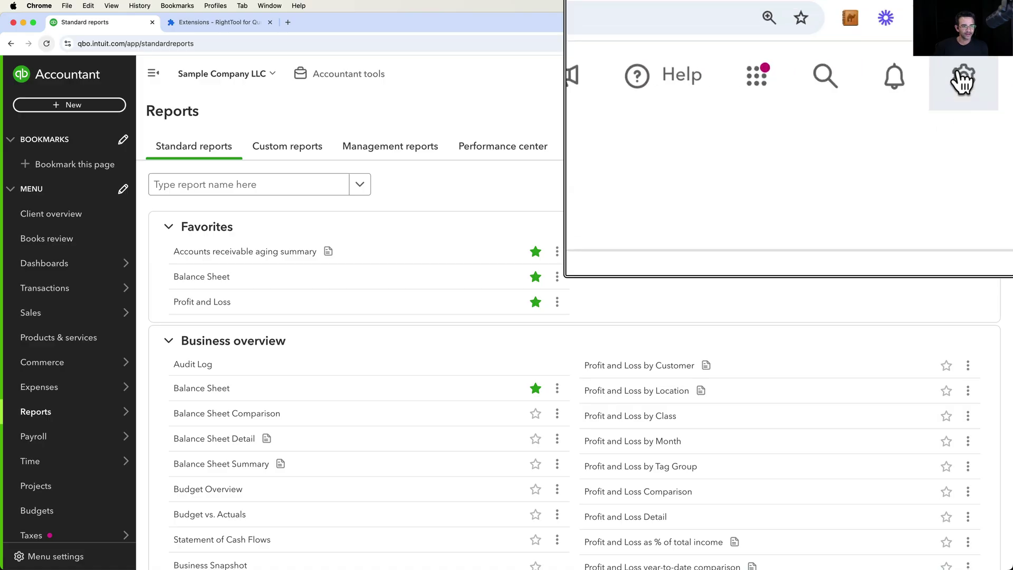
{"action": "left_click", "coordinate": [962, 73]}
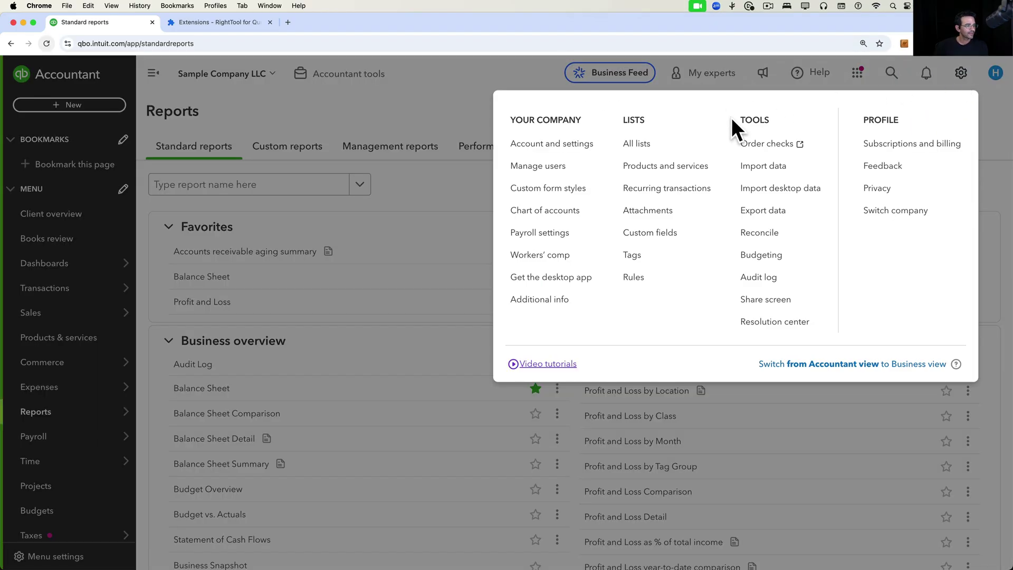
{"action": "left_click", "coordinate": [660, 235]}
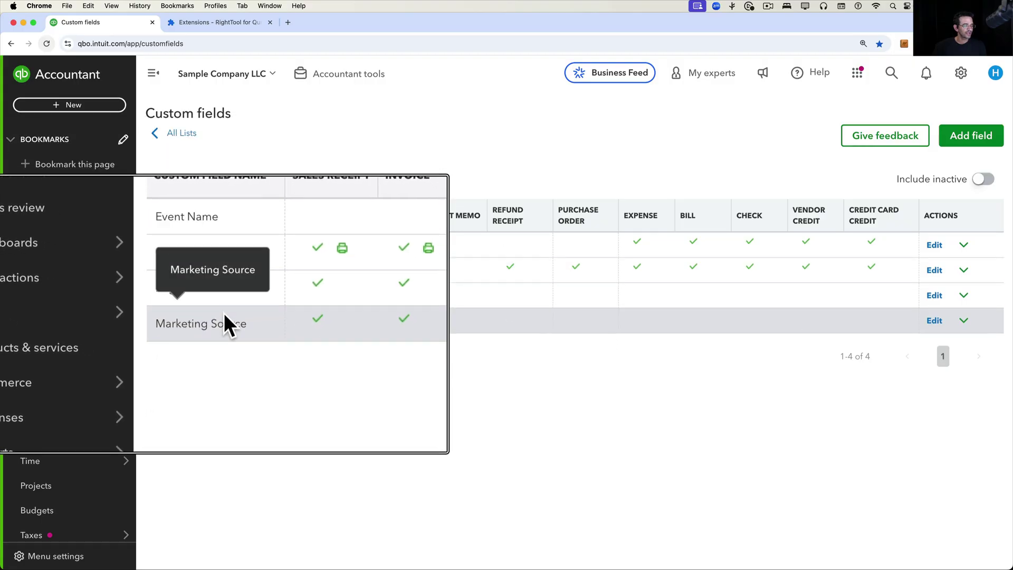
{"action": "left_click_drag", "start_coordinate": [204, 322], "coordinate": [181, 270]}
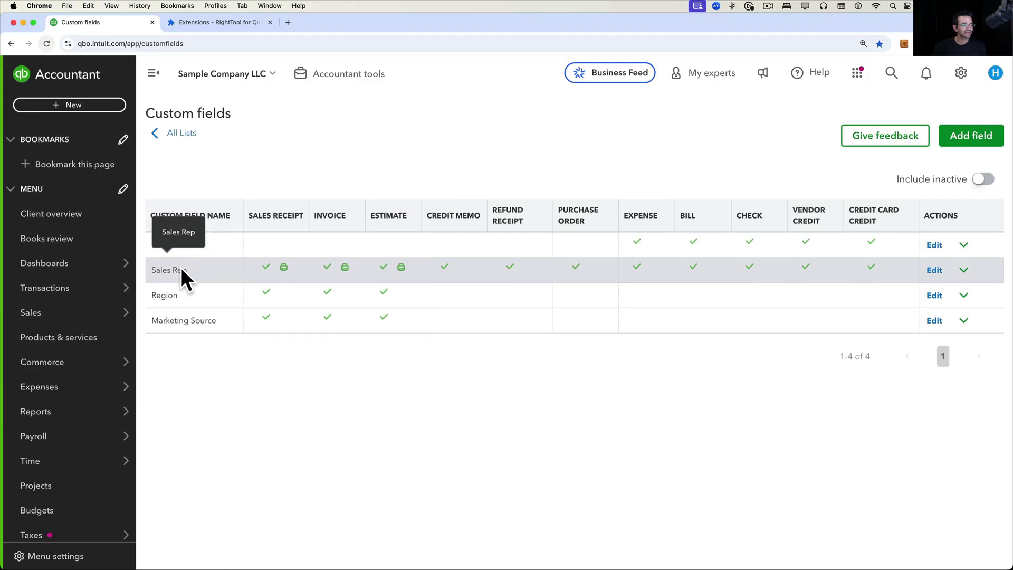
Add a leading asterisk to the Sales Rep custom field's name, making it '*Sales Rep', and save.
{"action": "left_click", "coordinate": [937, 270]}
{"action": "scroll", "coordinate": [745, 420], "scroll_direction": "down", "scroll_amount": 7}
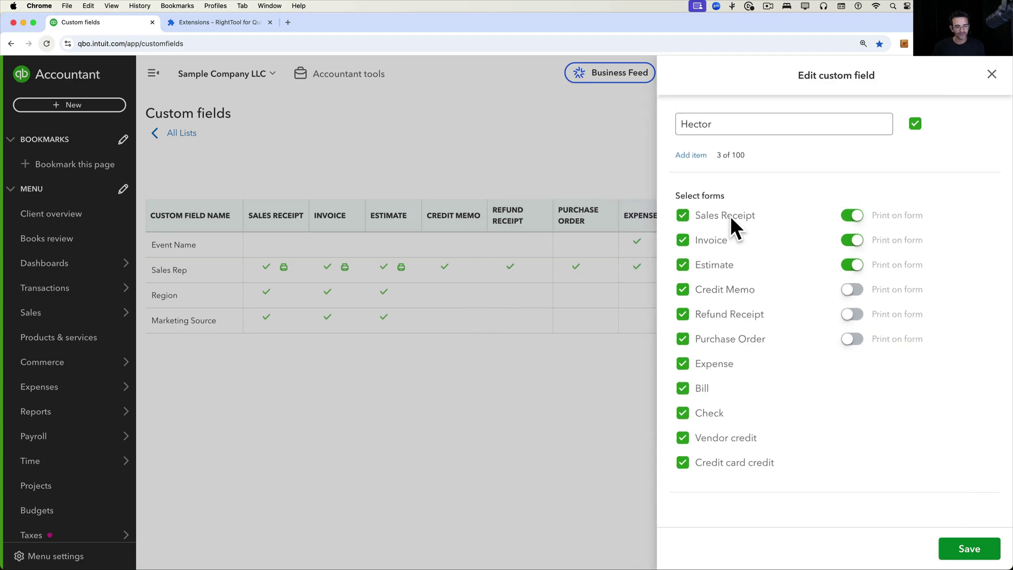
{"action": "scroll", "coordinate": [790, 376], "scroll_direction": "up", "scroll_amount": 4}
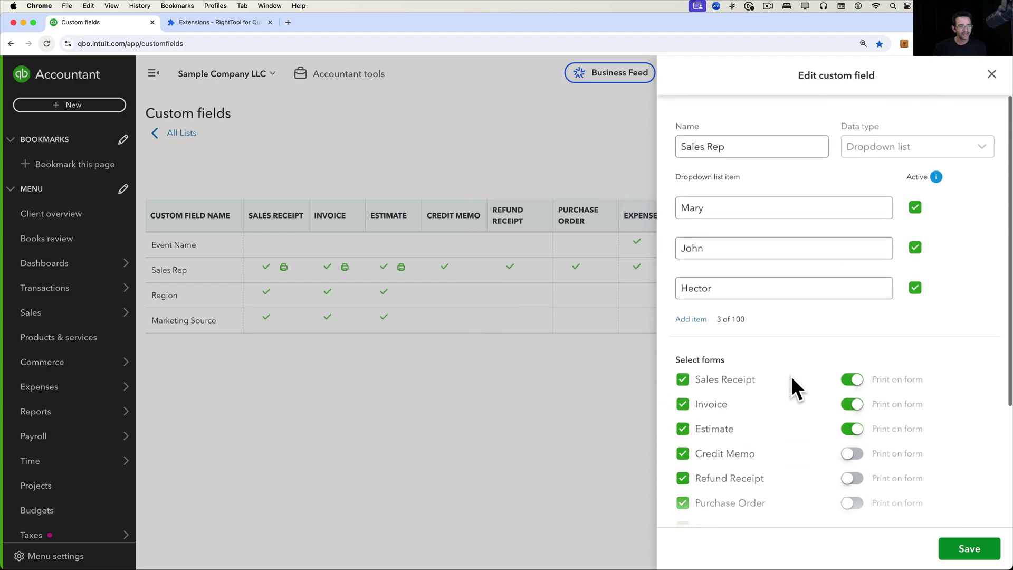
{"action": "left_click", "coordinate": [735, 150]}
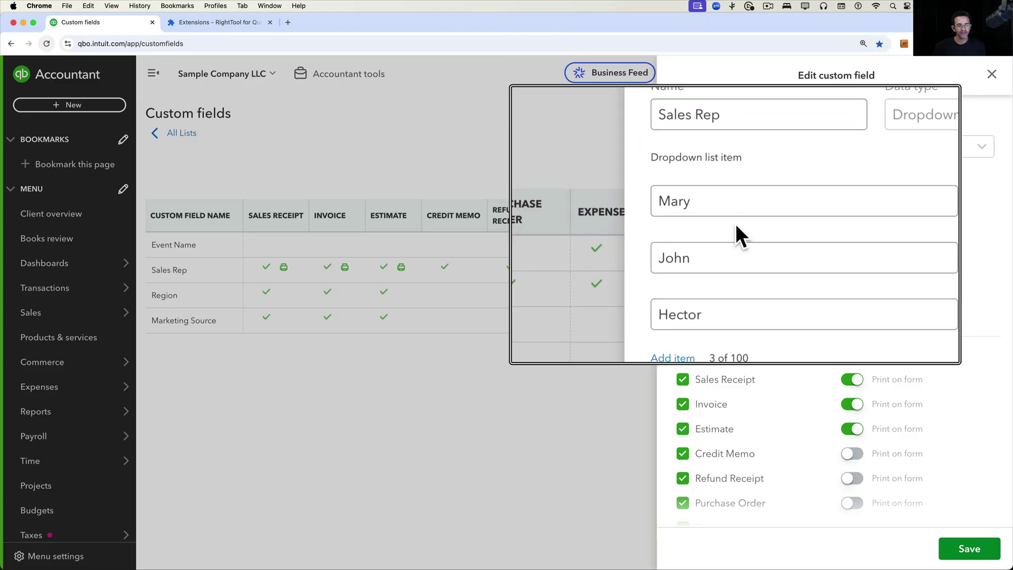
{"action": "left_click", "coordinate": [739, 293]}
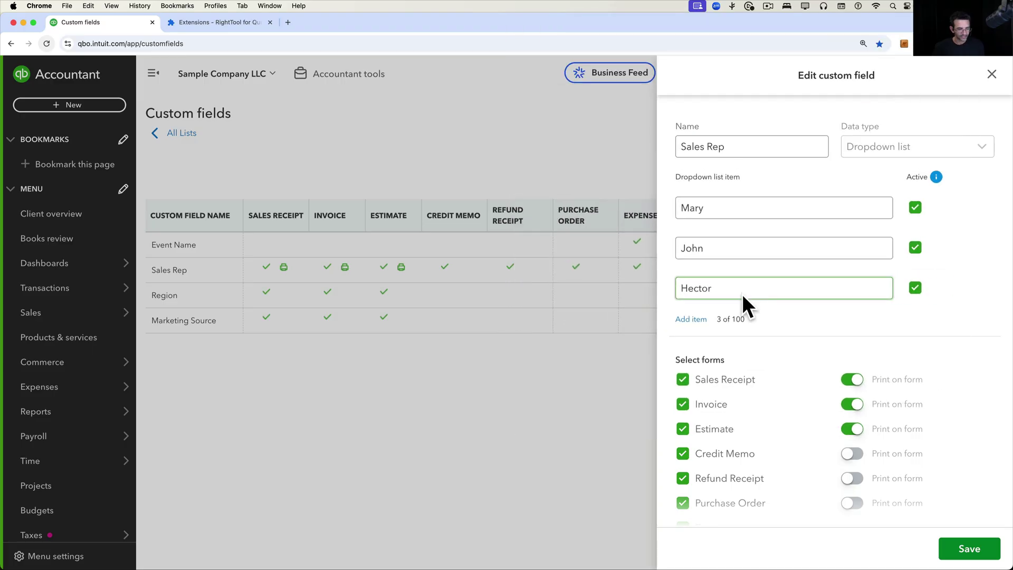
{"action": "left_click", "coordinate": [961, 439]}
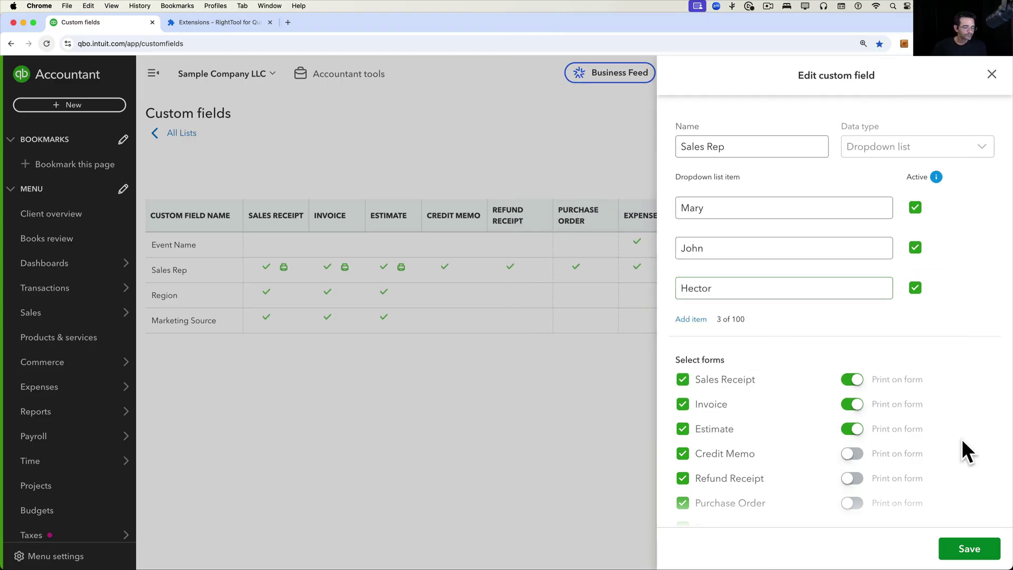
{"action": "left_click", "coordinate": [691, 156]}
{"action": "type", "text": "*"}
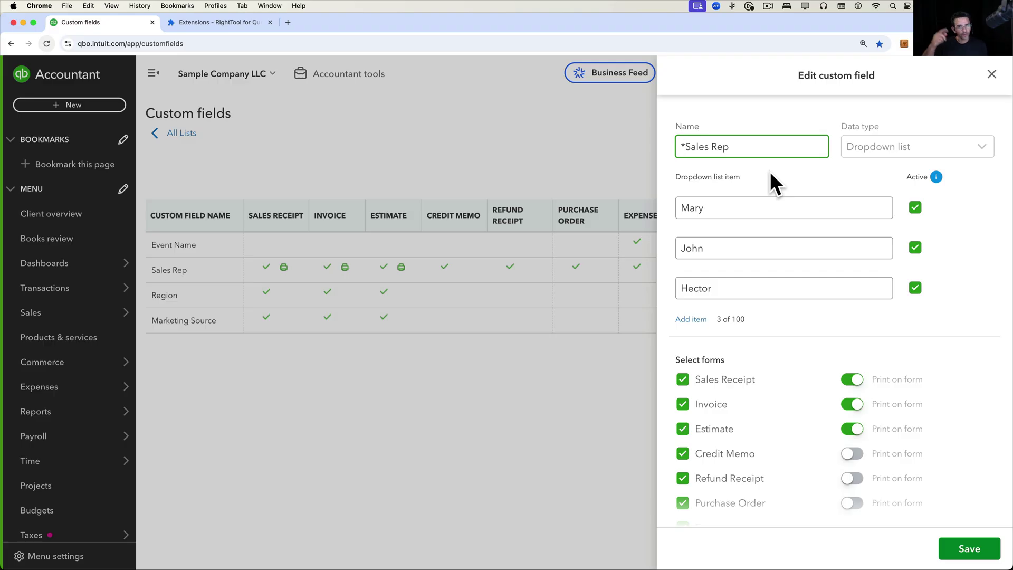
{"action": "left_click", "coordinate": [971, 551]}
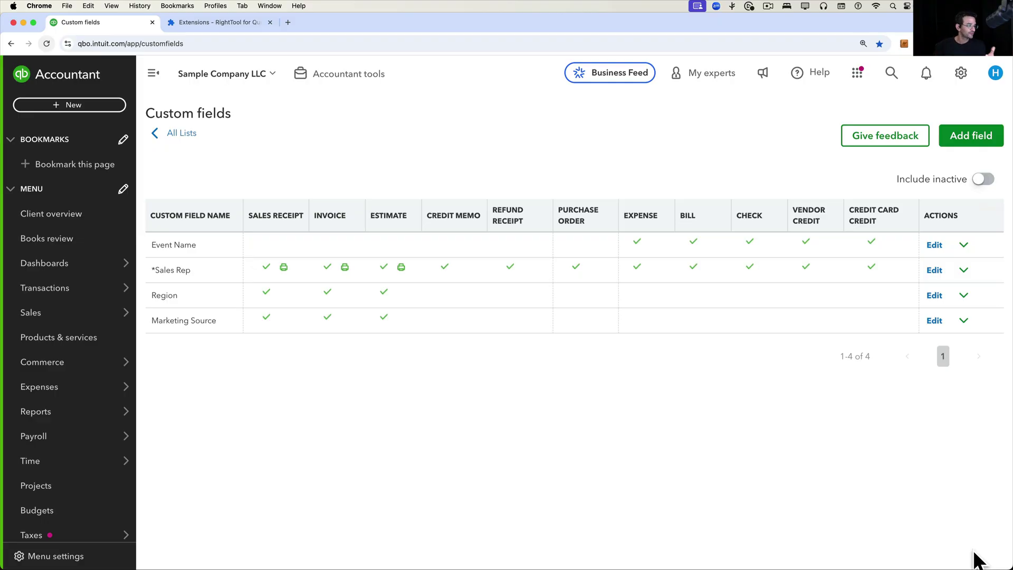
Search Standard reports for 'transa' and open the Transaction List by Date report.
{"action": "mouse_move", "coordinate": [42, 415]}
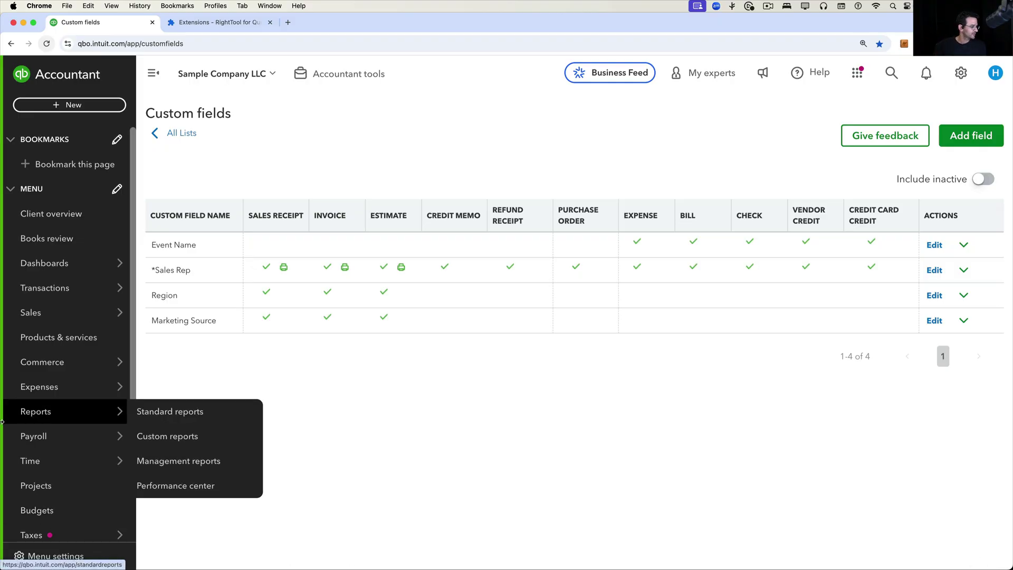
{"action": "left_click", "coordinate": [174, 419]}
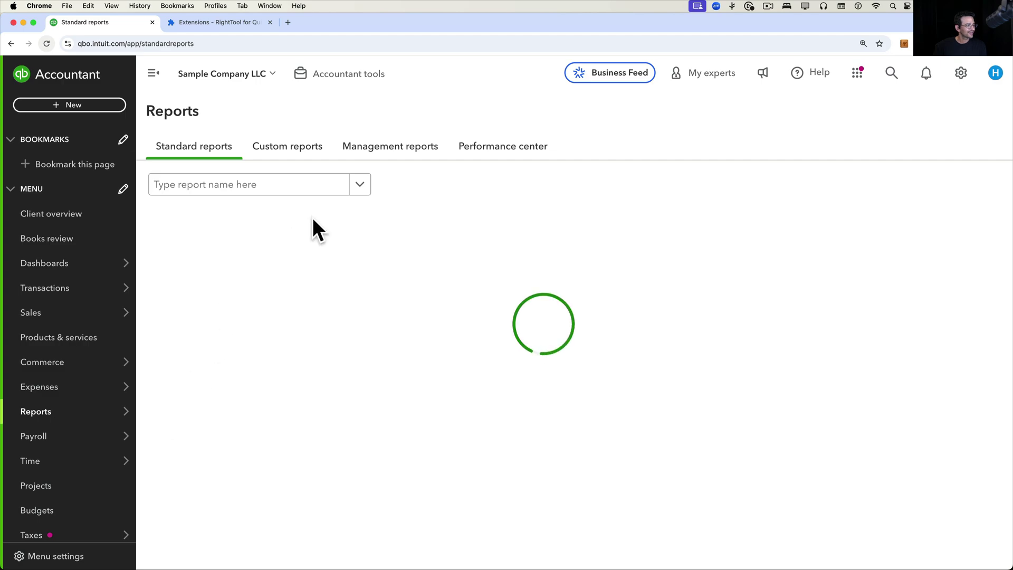
{"action": "left_click", "coordinate": [221, 184]}
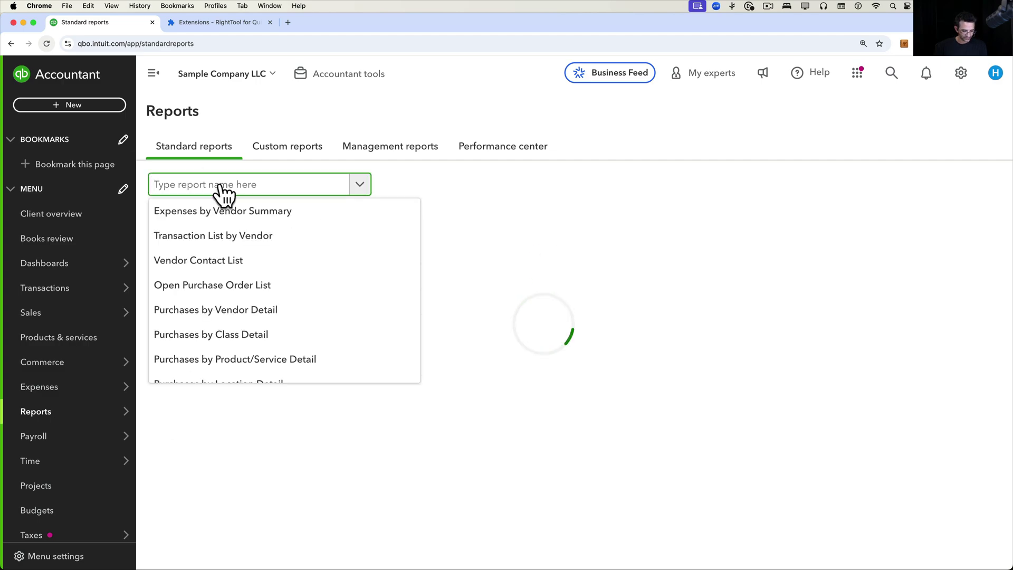
{"action": "type", "text": "tram"}
{"action": "key", "text": "BackSpace"}
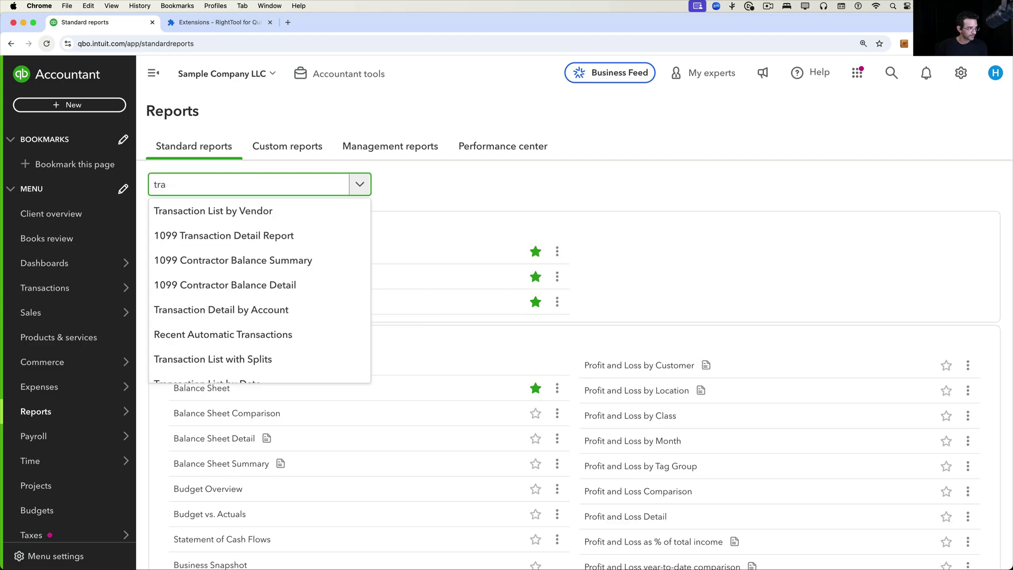
{"action": "type", "text": "nsa"}
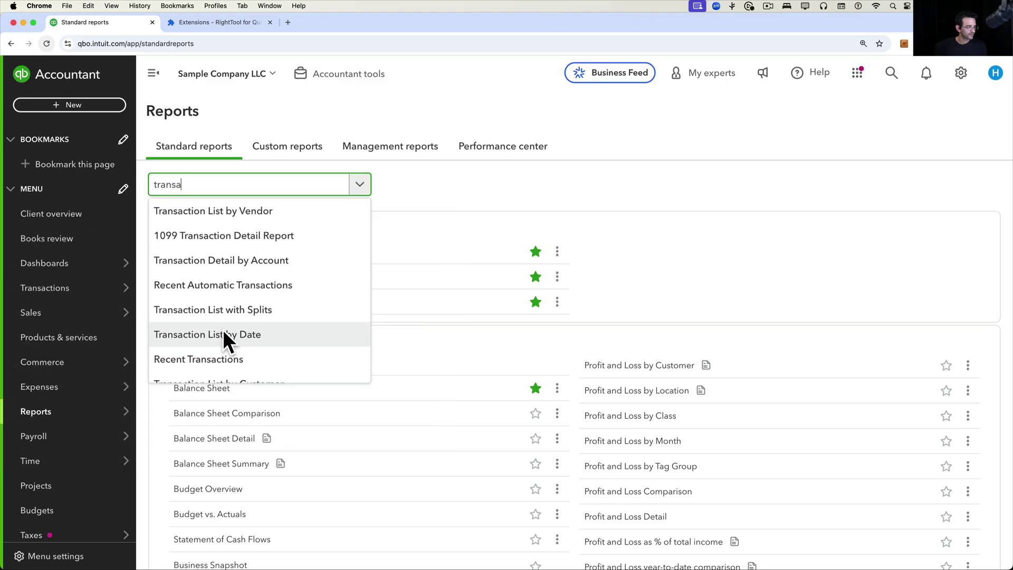
{"action": "left_click", "coordinate": [223, 331]}
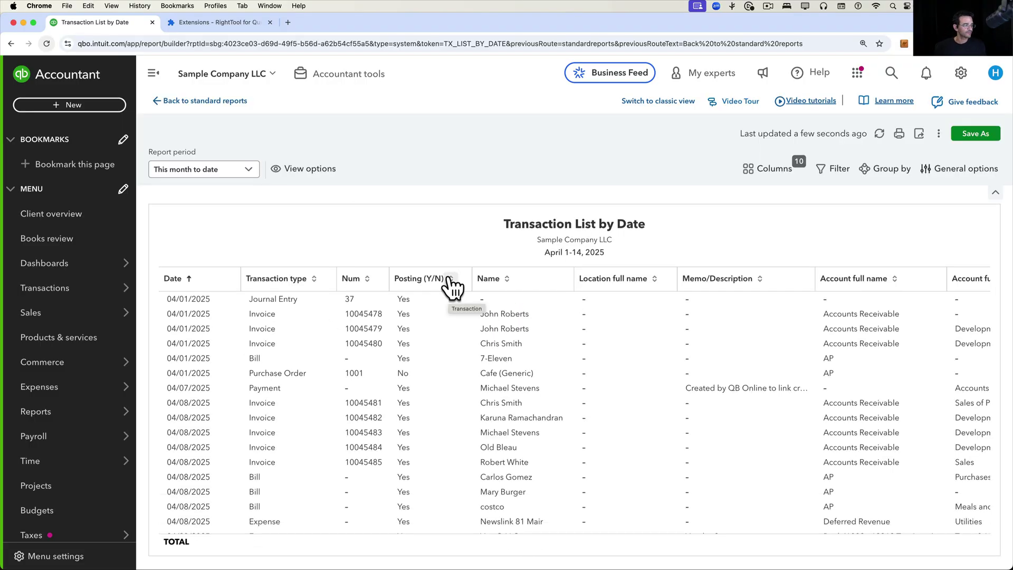
Add the *Sales Rep column and remove Posting (Y/N), Location full name, Memo/Description and both Account full name columns.
{"action": "left_click", "coordinate": [771, 168]}
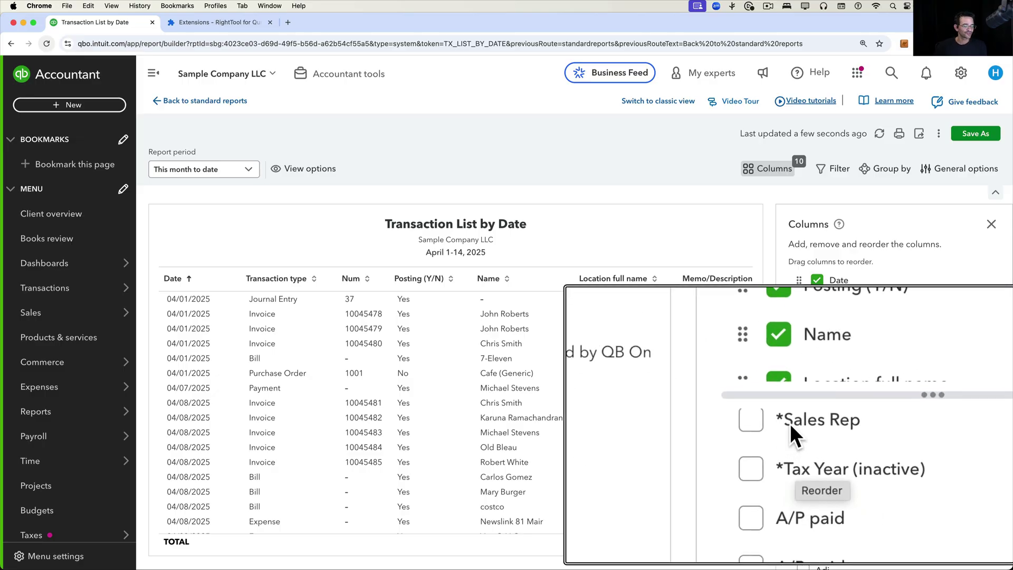
{"action": "left_click", "coordinate": [804, 424]}
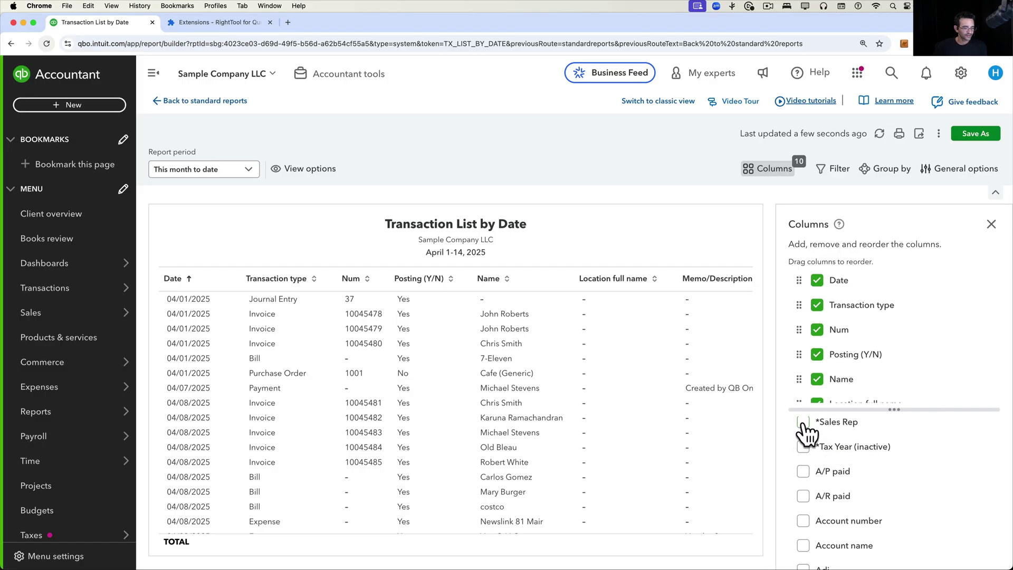
{"action": "scroll", "coordinate": [647, 369], "scroll_direction": "right", "scroll_amount": 5}
{"action": "scroll", "coordinate": [647, 369], "scroll_direction": "right", "scroll_amount": 5}
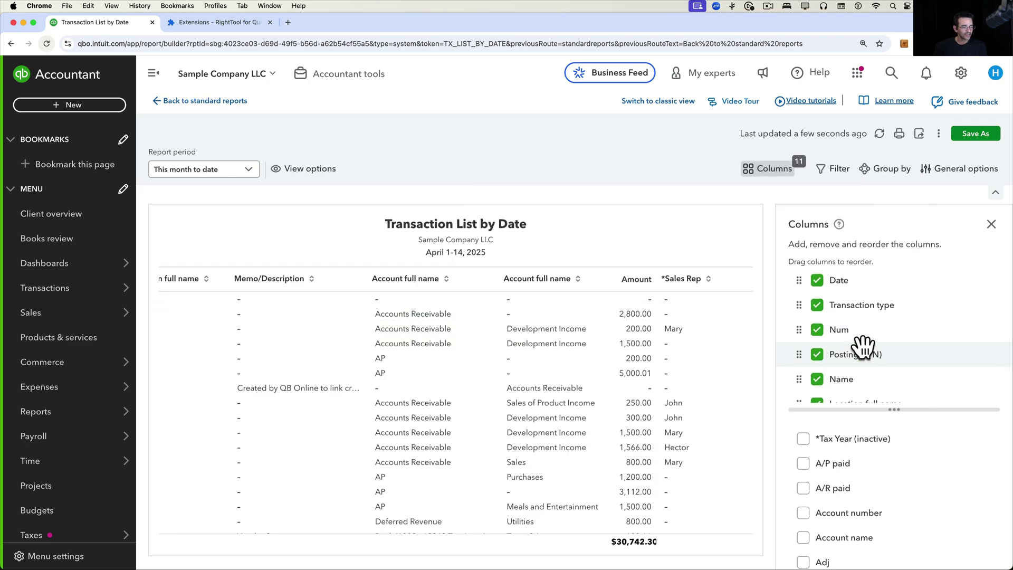
{"action": "scroll", "coordinate": [862, 343], "scroll_direction": "down", "scroll_amount": 2}
{"action": "left_click", "coordinate": [817, 307]}
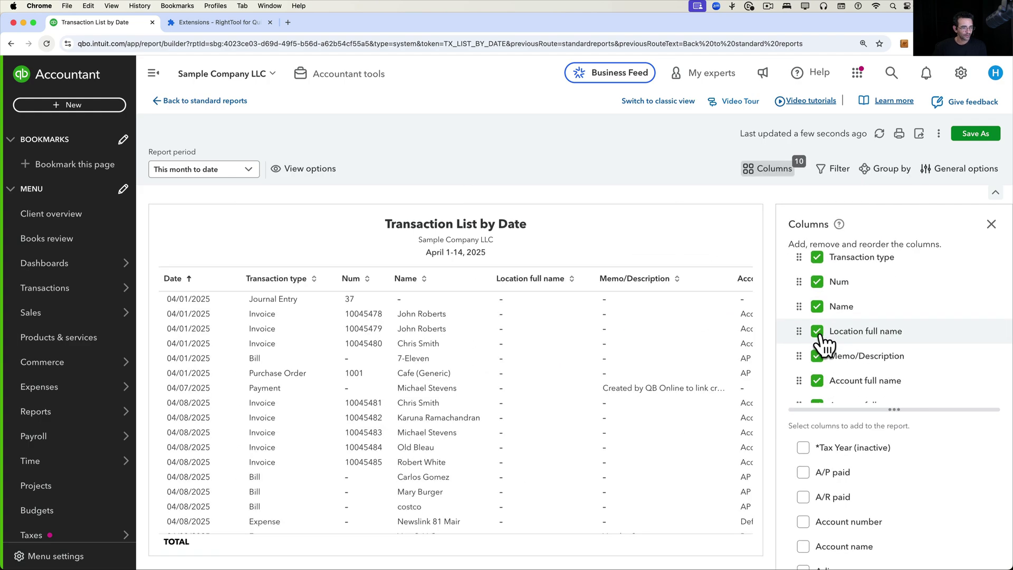
{"action": "left_click", "coordinate": [818, 331]}
{"action": "left_click", "coordinate": [818, 331]}
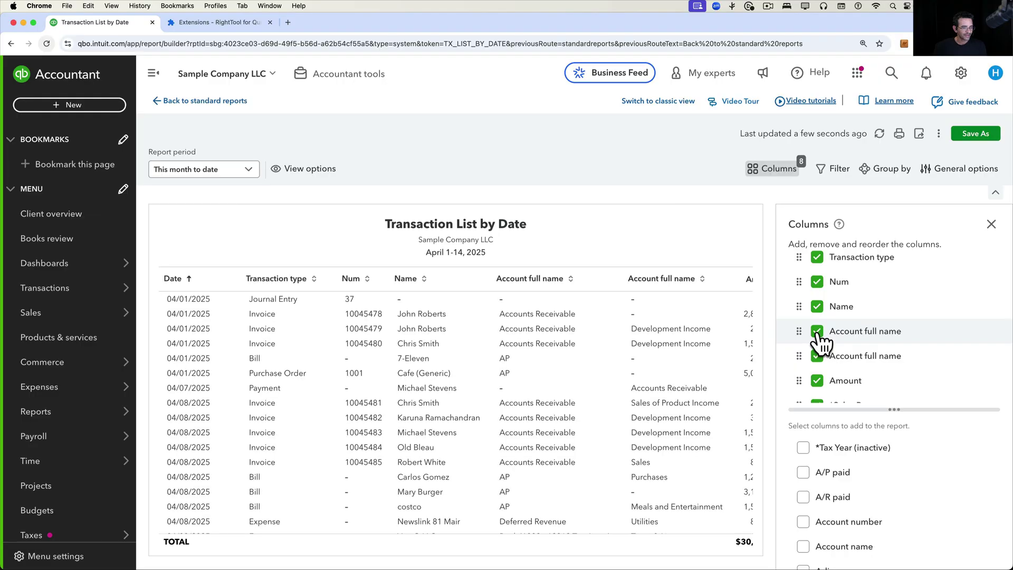
{"action": "left_click", "coordinate": [818, 331]}
{"action": "left_click", "coordinate": [818, 331]}
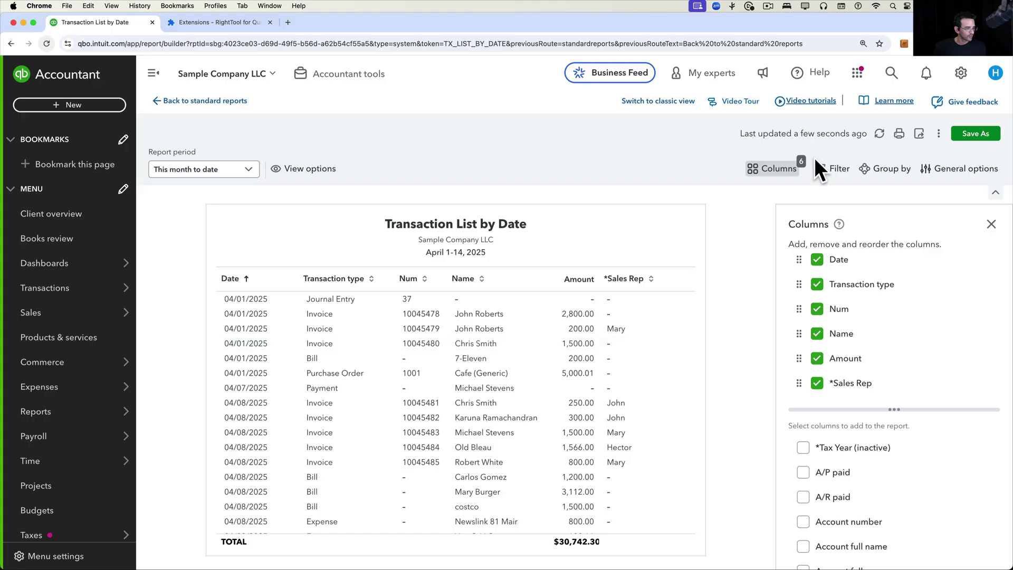
Add a *Sales Rep 'is not empty' filter, leaving six invoices totalling $4,616.00.
{"action": "left_click", "coordinate": [834, 169]}
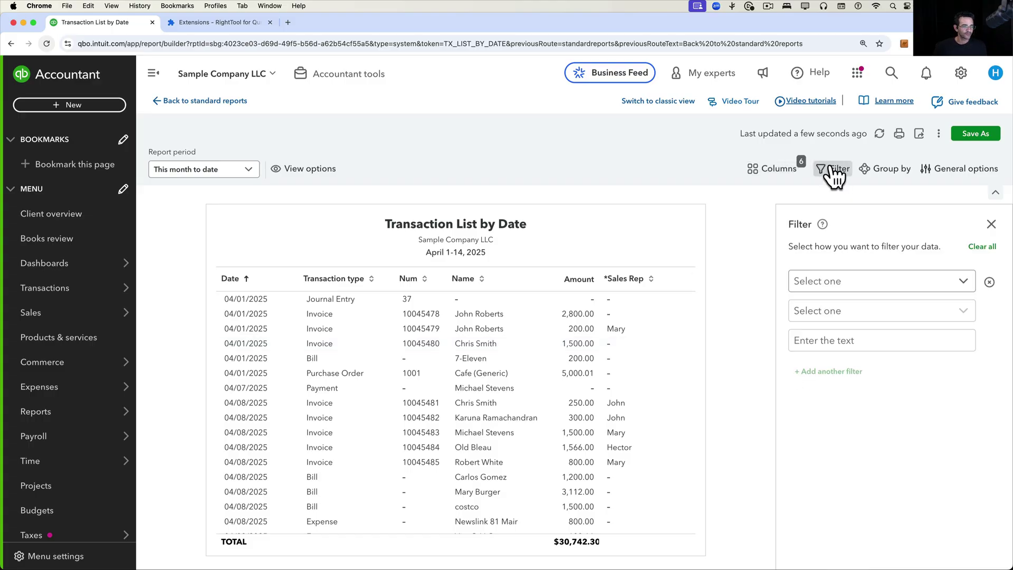
{"action": "left_click", "coordinate": [844, 281]}
{"action": "scroll", "coordinate": [864, 370], "scroll_direction": "down", "scroll_amount": 2}
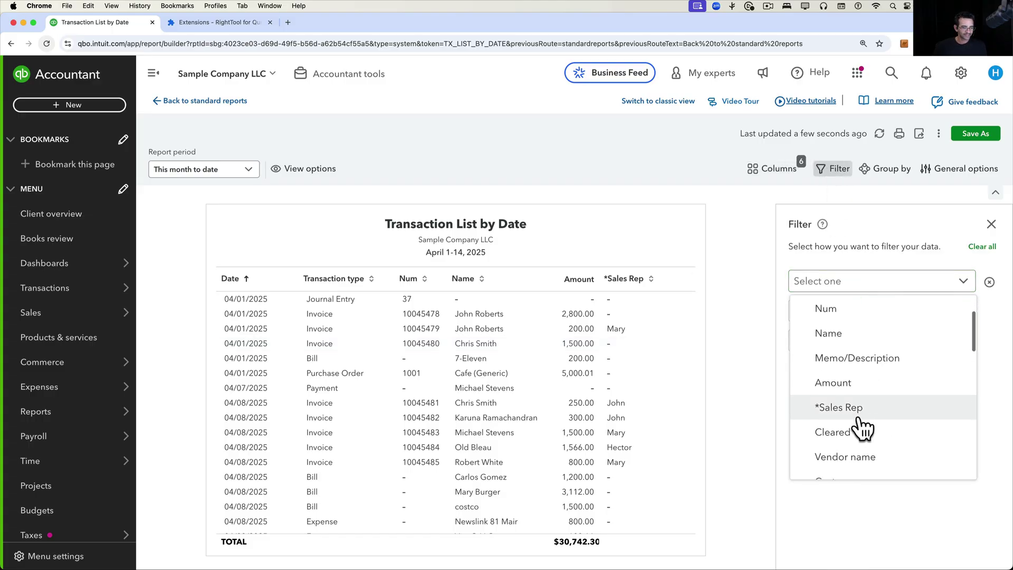
{"action": "left_click", "coordinate": [860, 408]}
{"action": "left_click", "coordinate": [827, 346]}
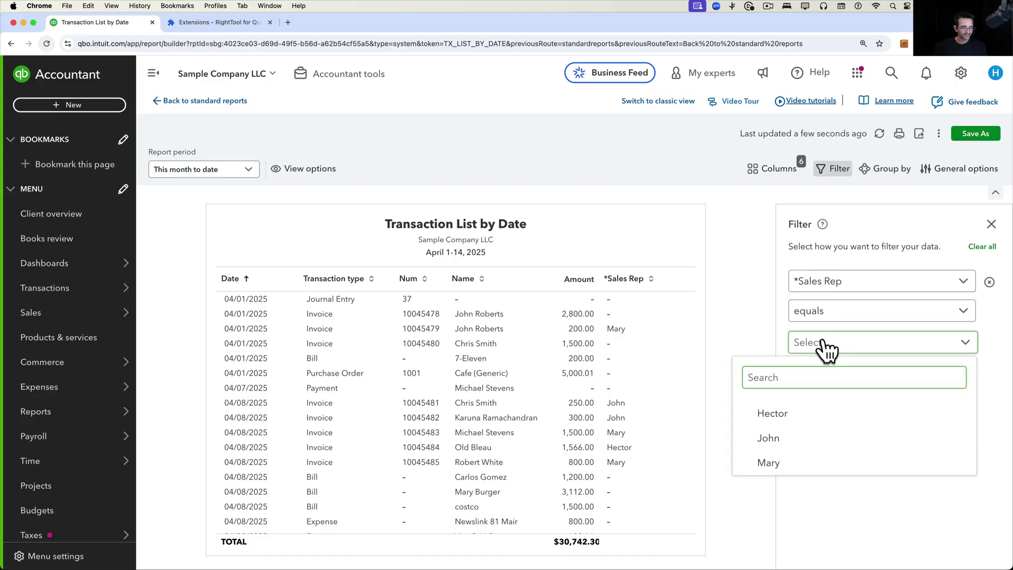
{"action": "left_click", "coordinate": [835, 352]}
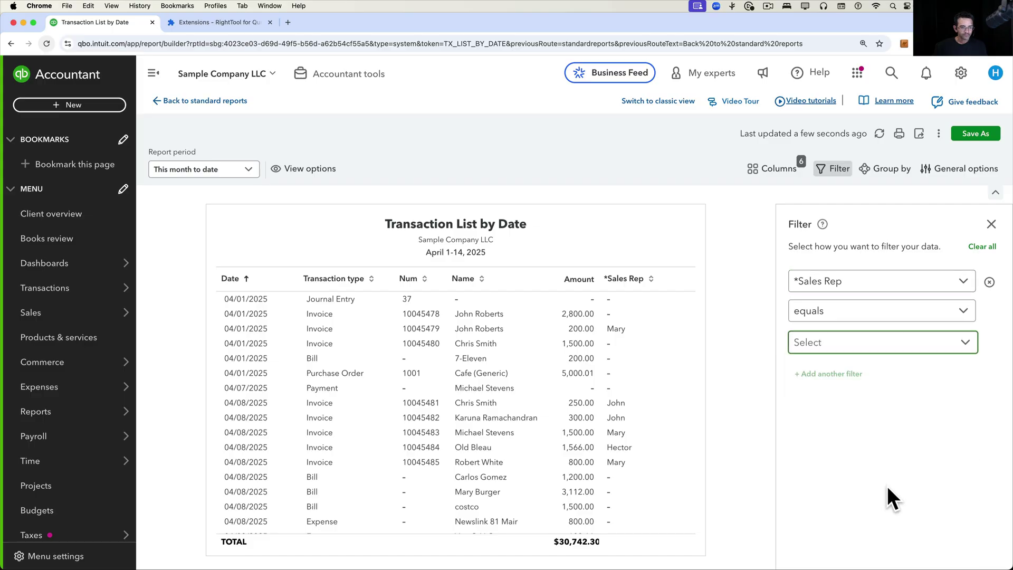
{"action": "left_click", "coordinate": [831, 316]}
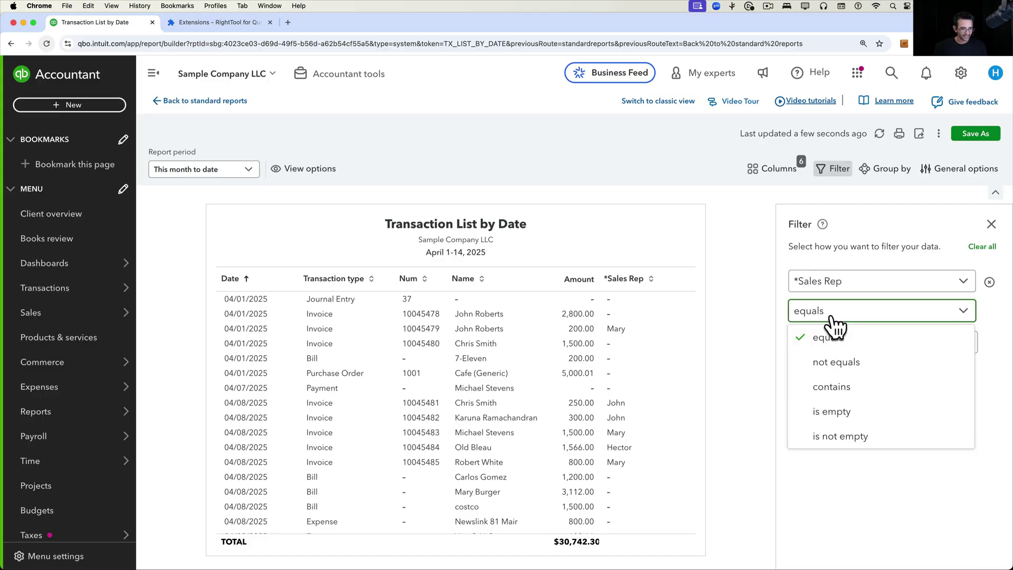
{"action": "left_click", "coordinate": [854, 436]}
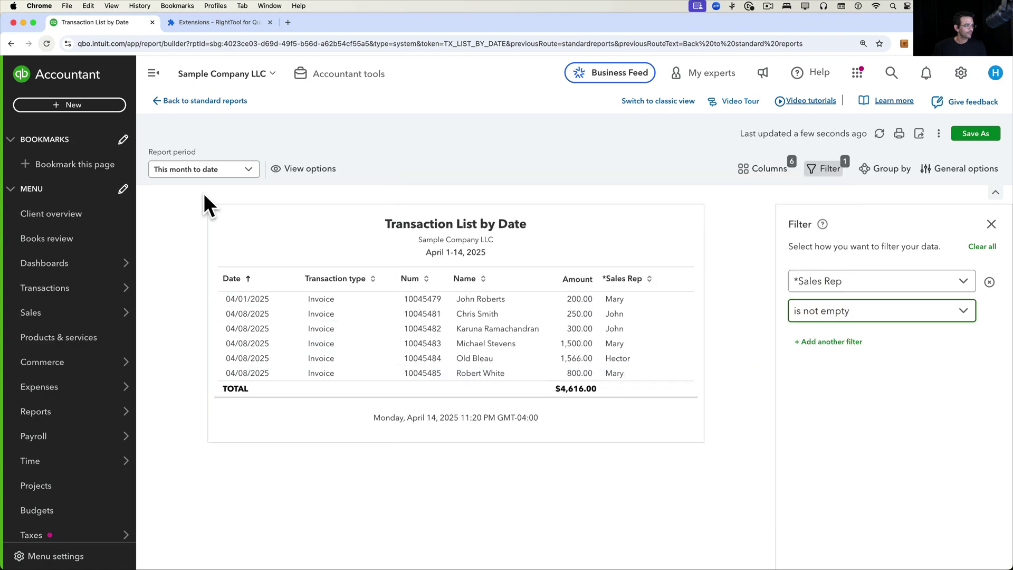
{"action": "left_click", "coordinate": [200, 170]}
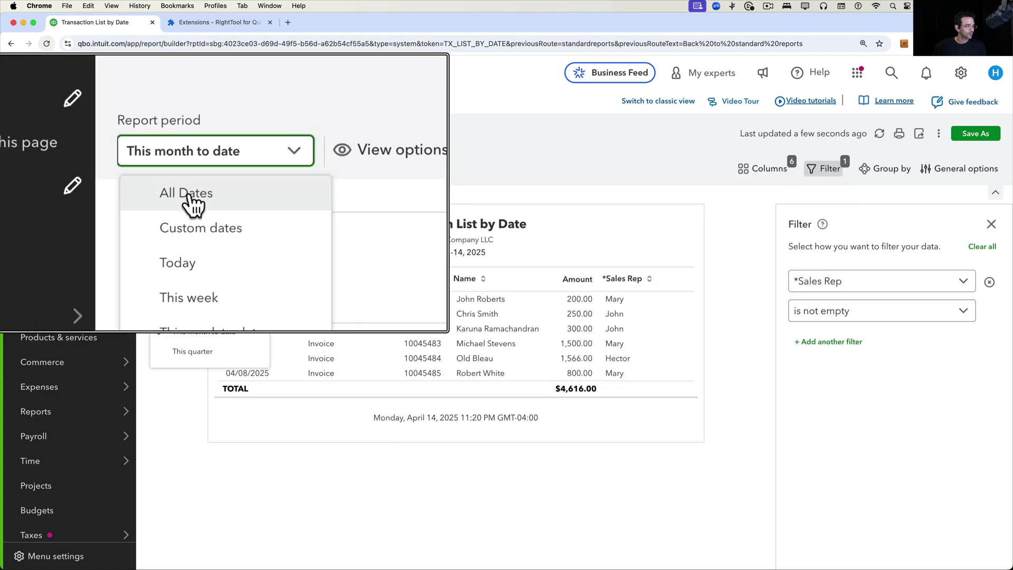
Change the report period to All Dates.
{"action": "left_click", "coordinate": [189, 192]}
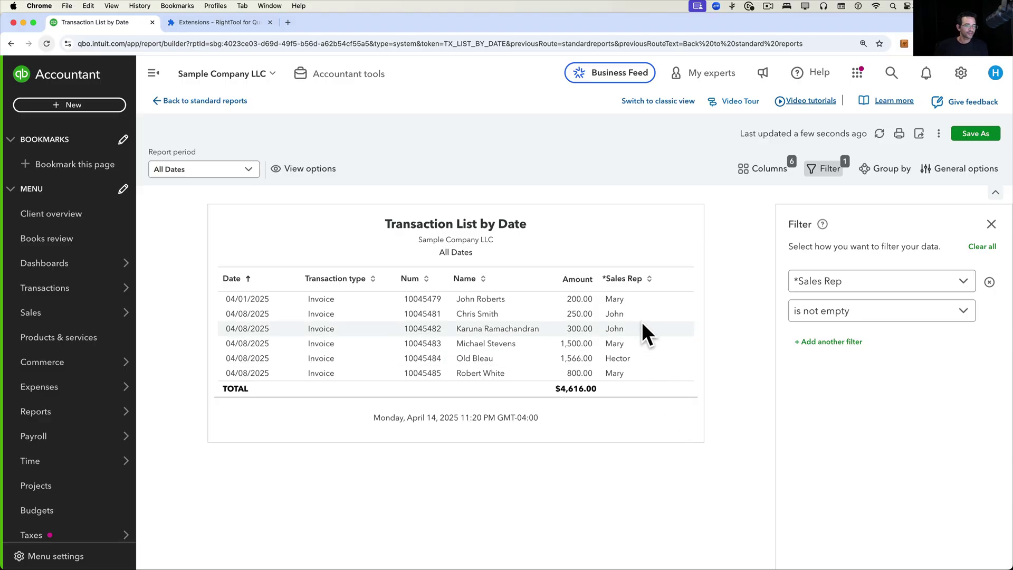
Add a Transaction type equals Bill filter and switch the *Sales Rep condition to 'is empty'.
{"action": "left_click", "coordinate": [833, 342]}
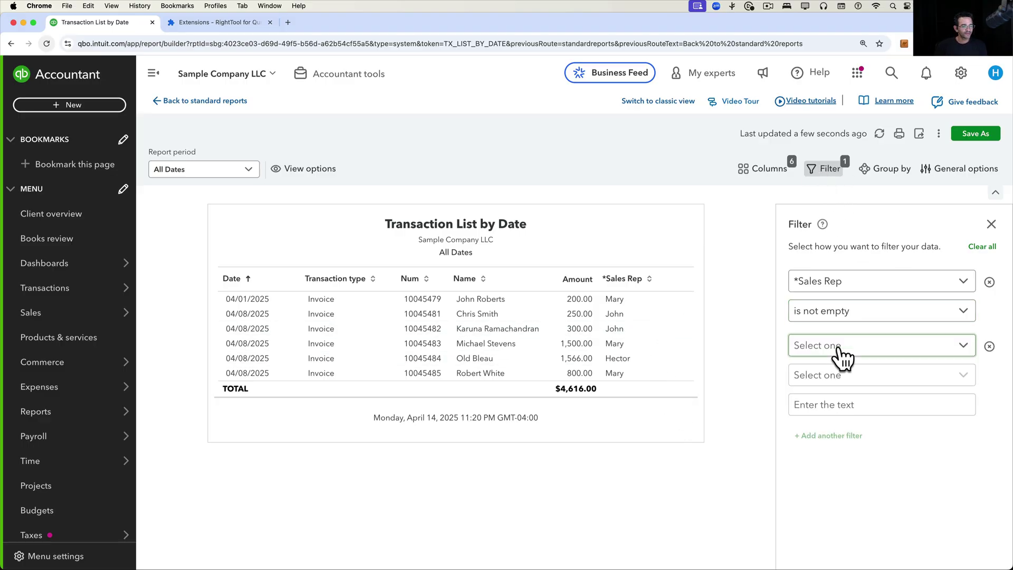
{"action": "left_click", "coordinate": [834, 349]}
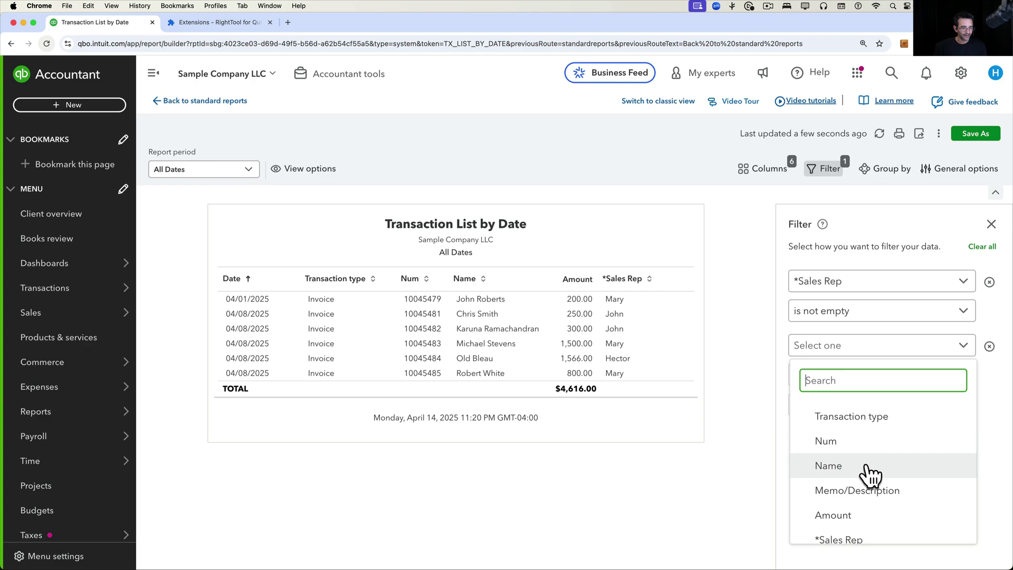
{"action": "scroll", "coordinate": [868, 474], "scroll_direction": "down", "scroll_amount": 1}
{"action": "scroll", "coordinate": [870, 475], "scroll_direction": "down", "scroll_amount": 15}
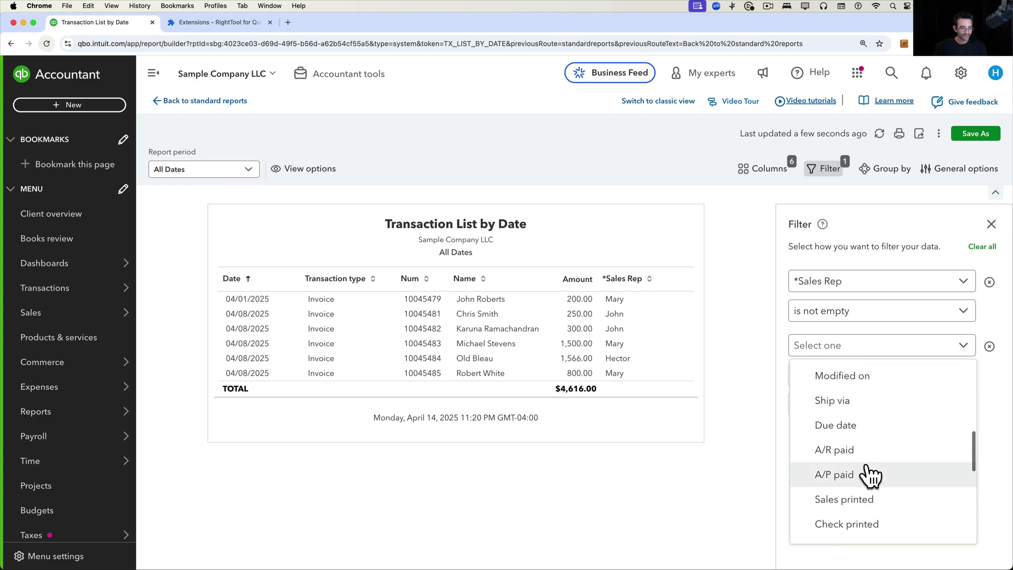
{"action": "scroll", "coordinate": [870, 475], "scroll_direction": "down", "scroll_amount": 6}
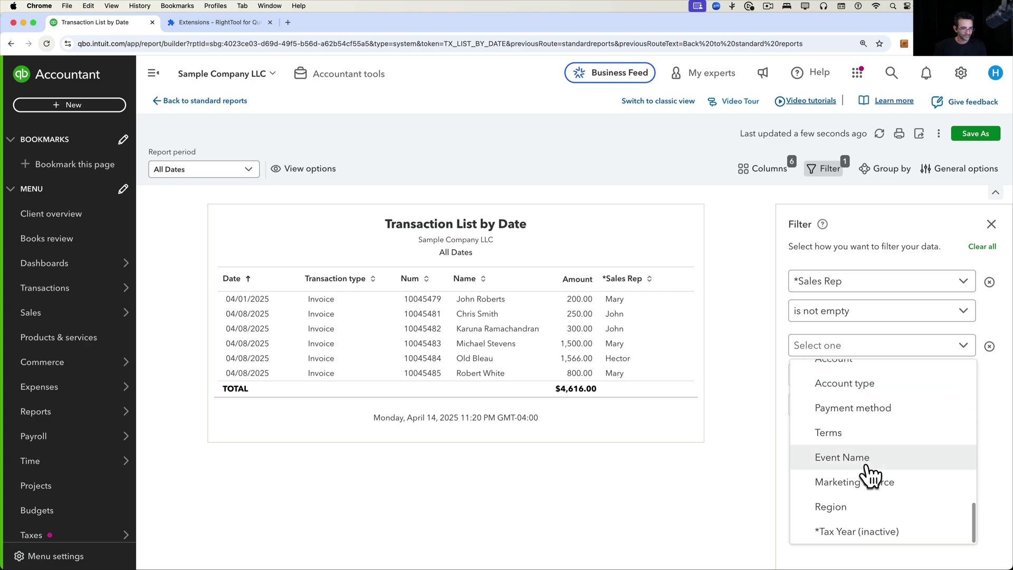
{"action": "scroll", "coordinate": [869, 475], "scroll_direction": "up", "scroll_amount": 20}
{"action": "scroll", "coordinate": [865, 423], "scroll_direction": "up", "scroll_amount": 2}
{"action": "left_click", "coordinate": [860, 416]}
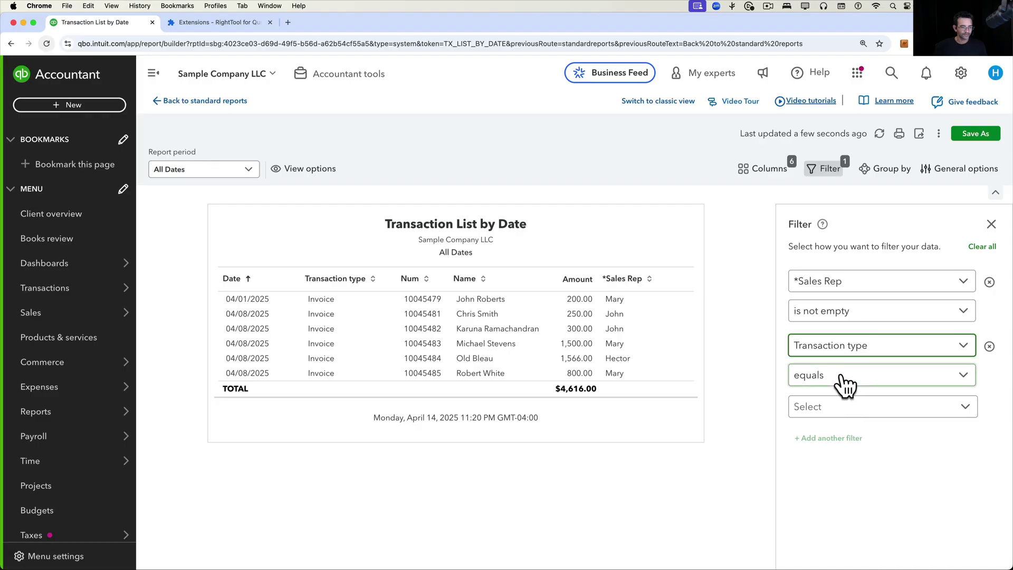
{"action": "left_click", "coordinate": [838, 415]}
{"action": "left_click", "coordinate": [771, 291]}
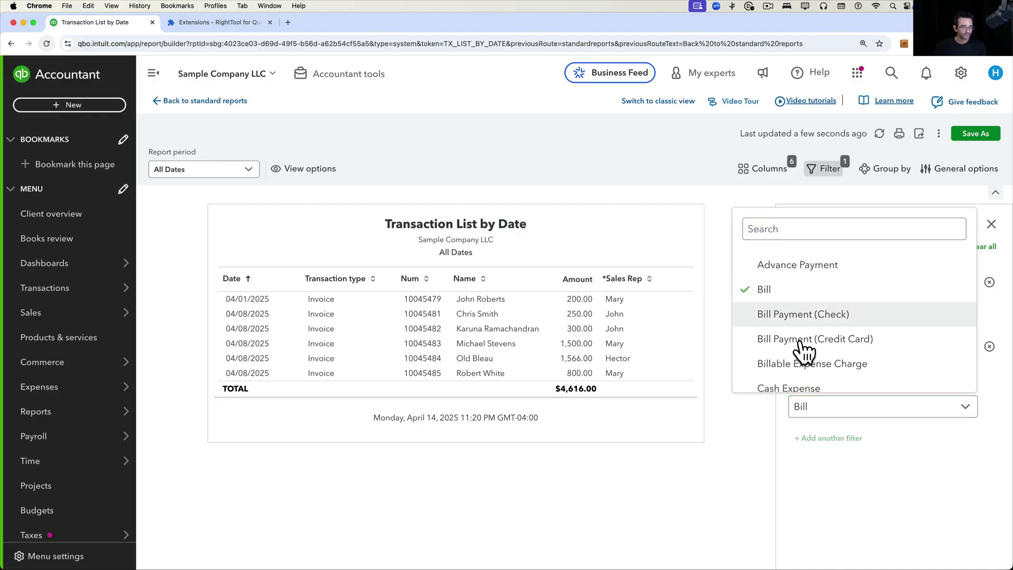
{"action": "left_click", "coordinate": [885, 501]}
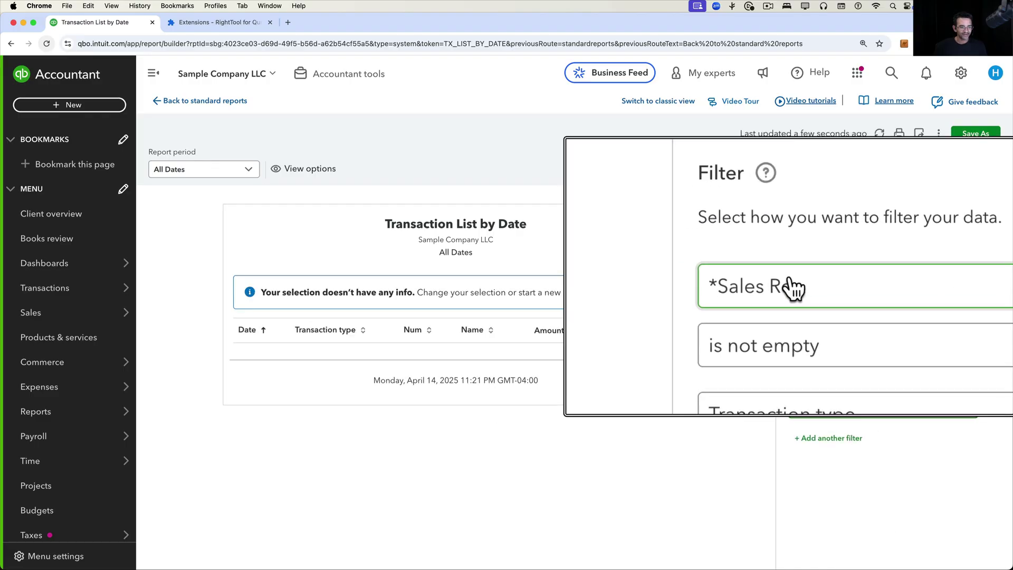
{"action": "left_click", "coordinate": [837, 309]}
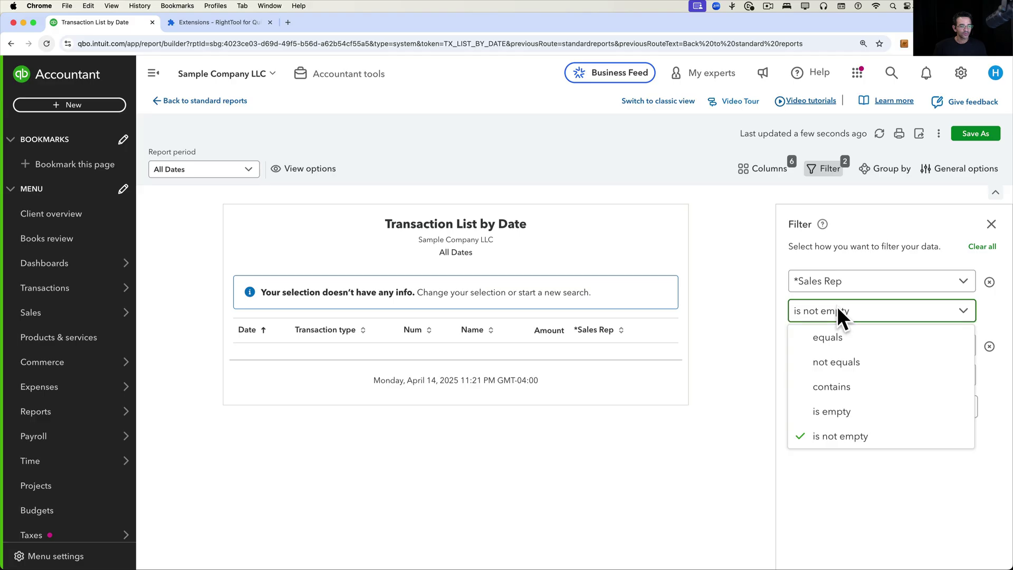
{"action": "left_click", "coordinate": [842, 412]}
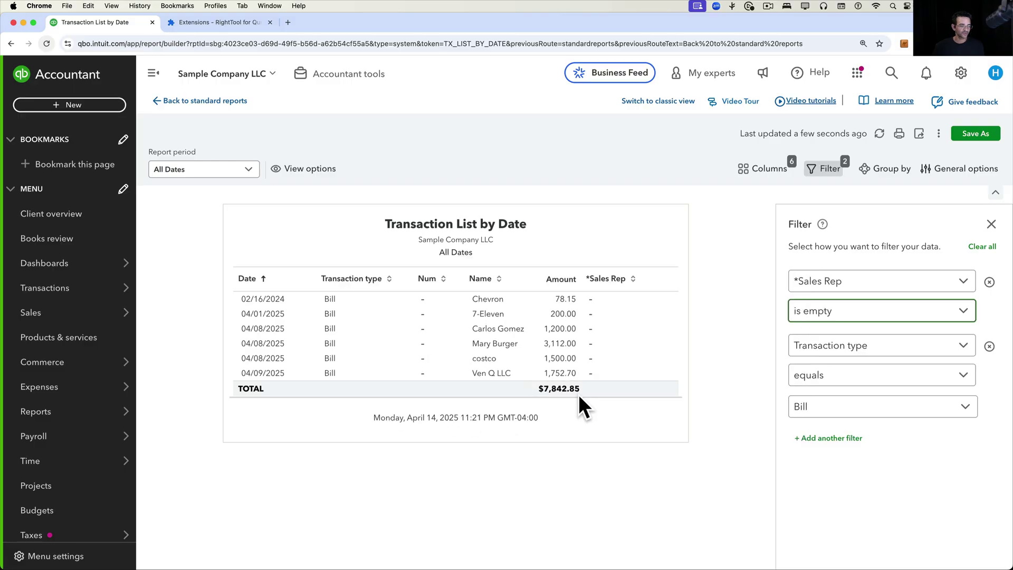
Assign a sales rep to the Chevron bill and the $1,200.00 bill, saving and closing each.
{"action": "left_click", "coordinate": [482, 313]}
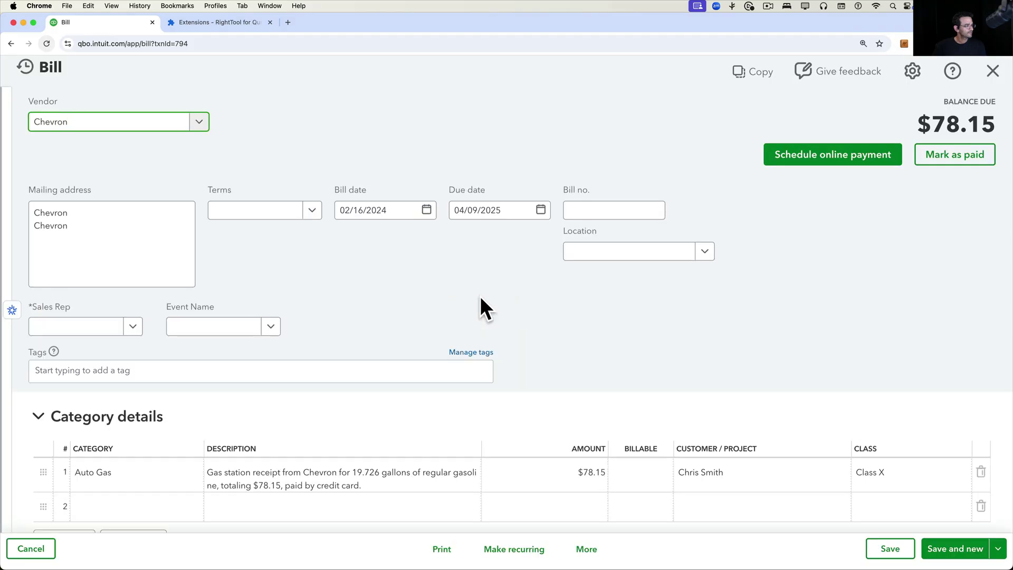
{"action": "left_click", "coordinate": [132, 326]}
{"action": "left_click", "coordinate": [56, 350]}
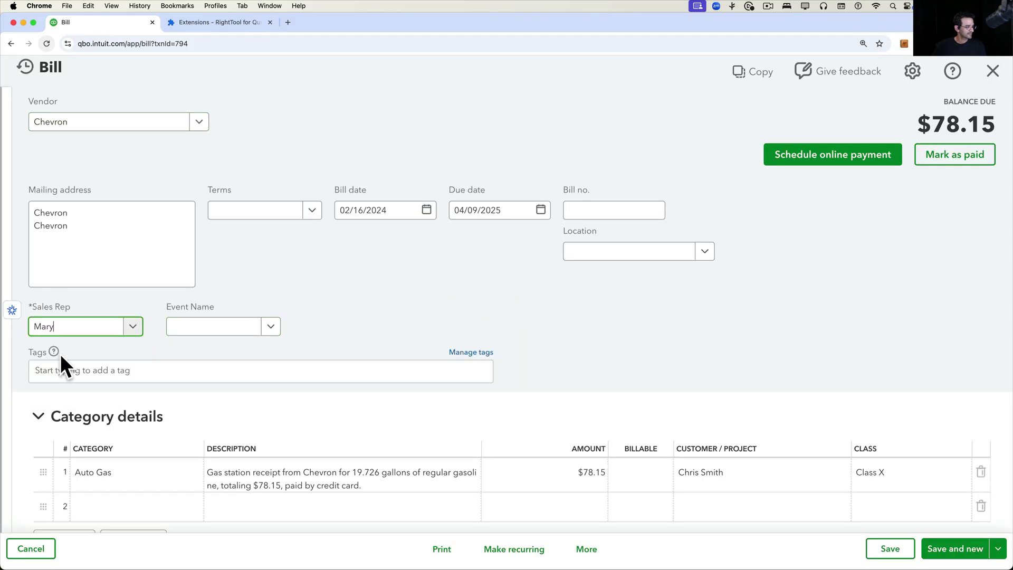
{"action": "left_click", "coordinate": [998, 549]}
{"action": "left_click", "coordinate": [892, 496]}
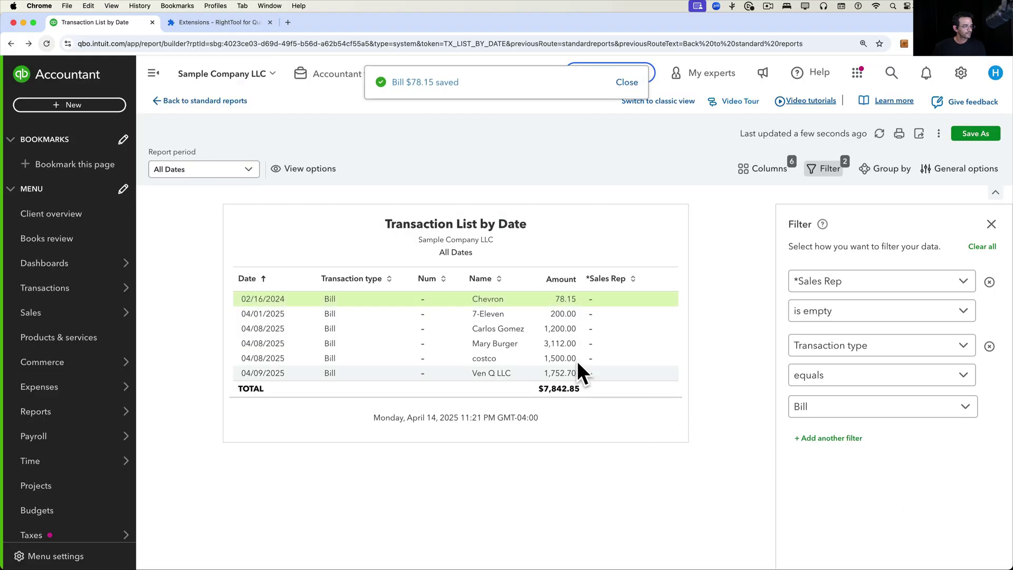
{"action": "left_click", "coordinate": [879, 135]}
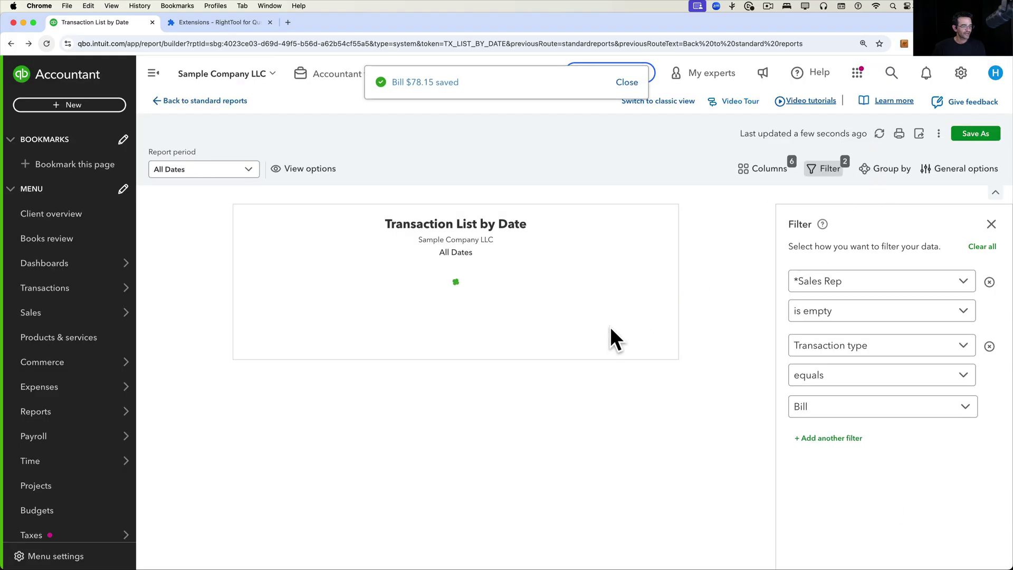
{"action": "left_click", "coordinate": [880, 135]}
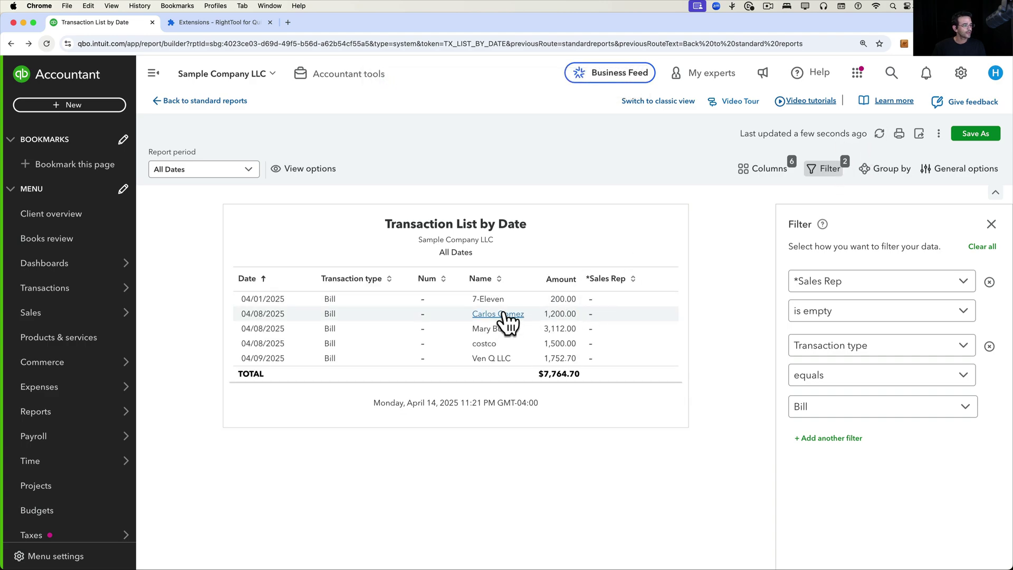
{"action": "left_click", "coordinate": [503, 314]}
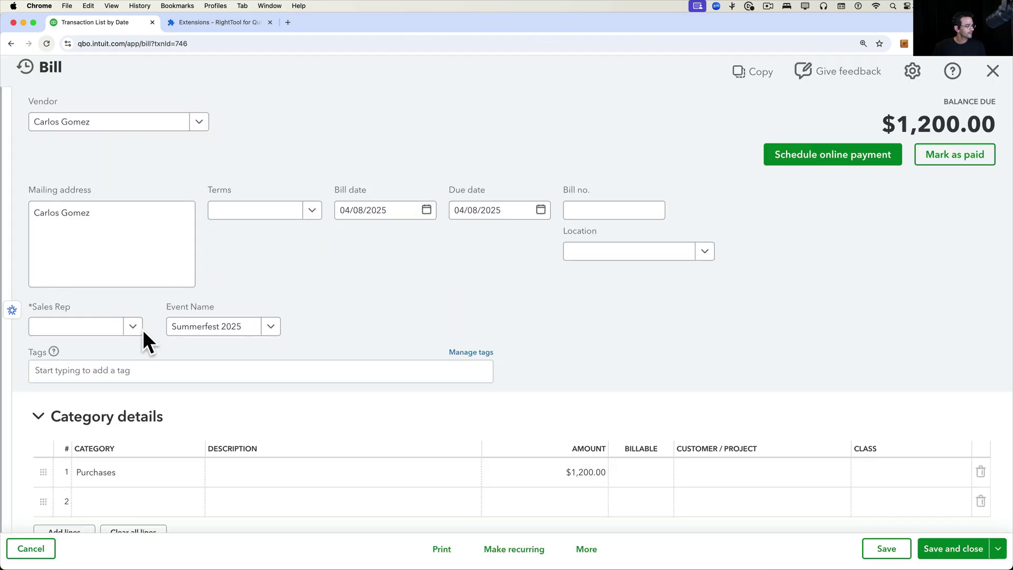
{"action": "left_click", "coordinate": [141, 330]}
{"action": "left_click", "coordinate": [49, 376]}
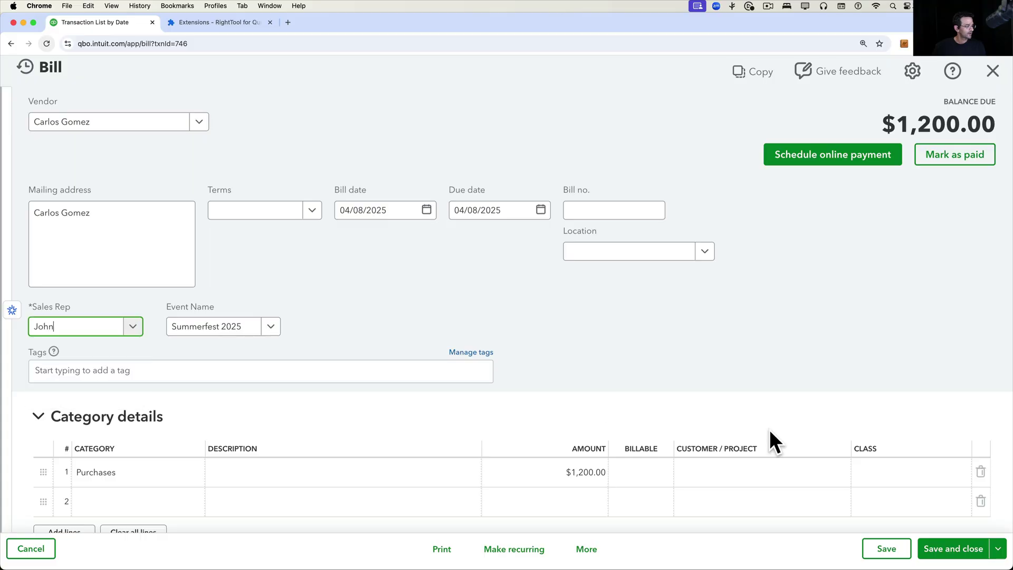
{"action": "left_click", "coordinate": [930, 548]}
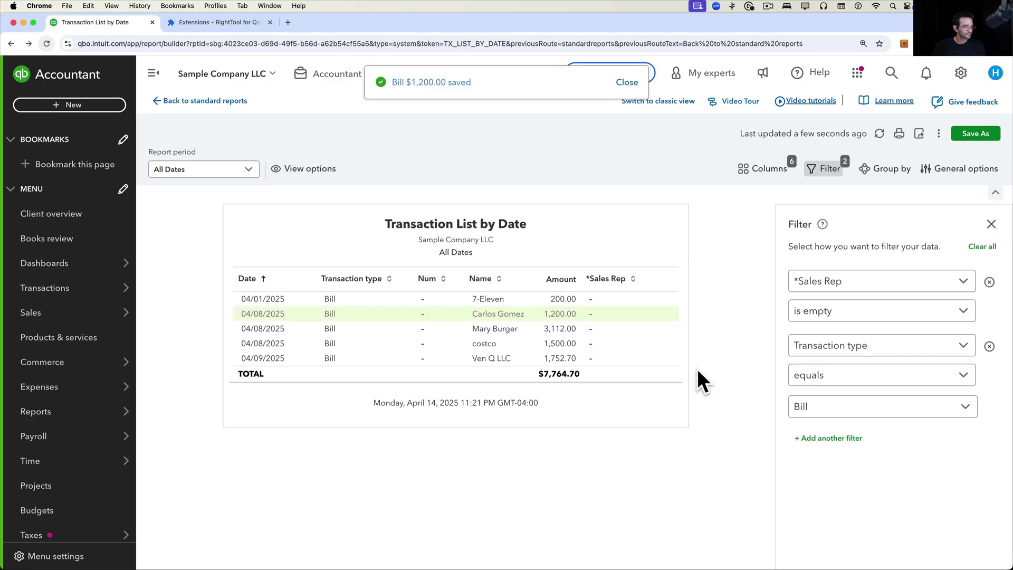
Assign a sales rep to the 7-Eleven bill and the $3,112.00 bill, saving each.
{"action": "left_click", "coordinate": [516, 298]}
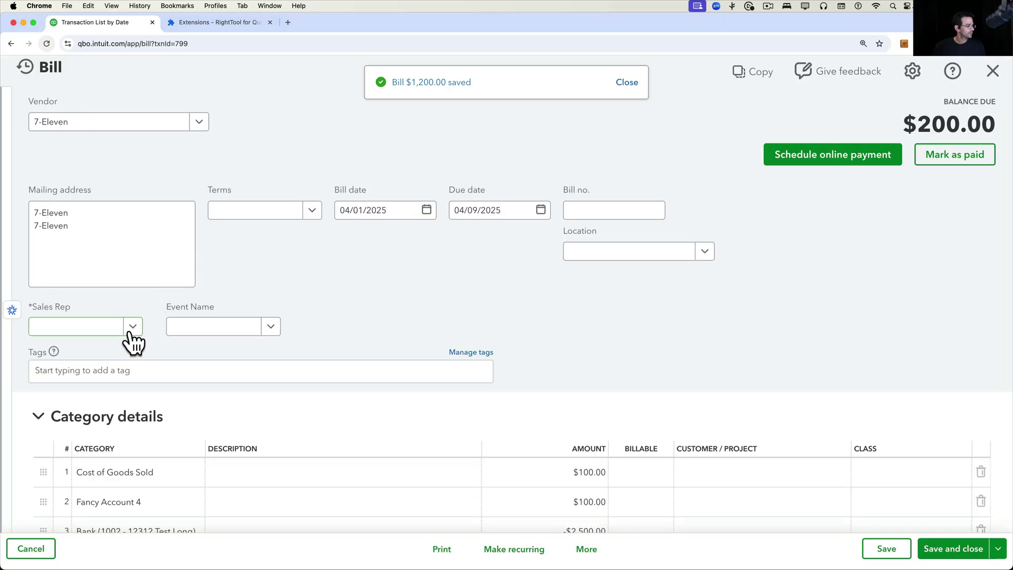
{"action": "left_click", "coordinate": [126, 329]}
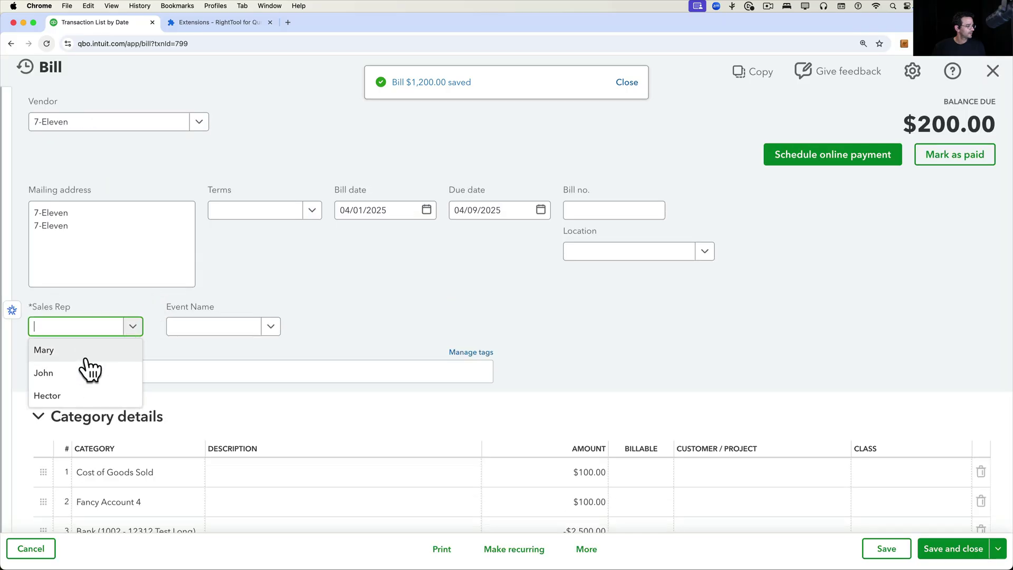
{"action": "left_click", "coordinate": [85, 360]}
{"action": "left_click", "coordinate": [935, 544]}
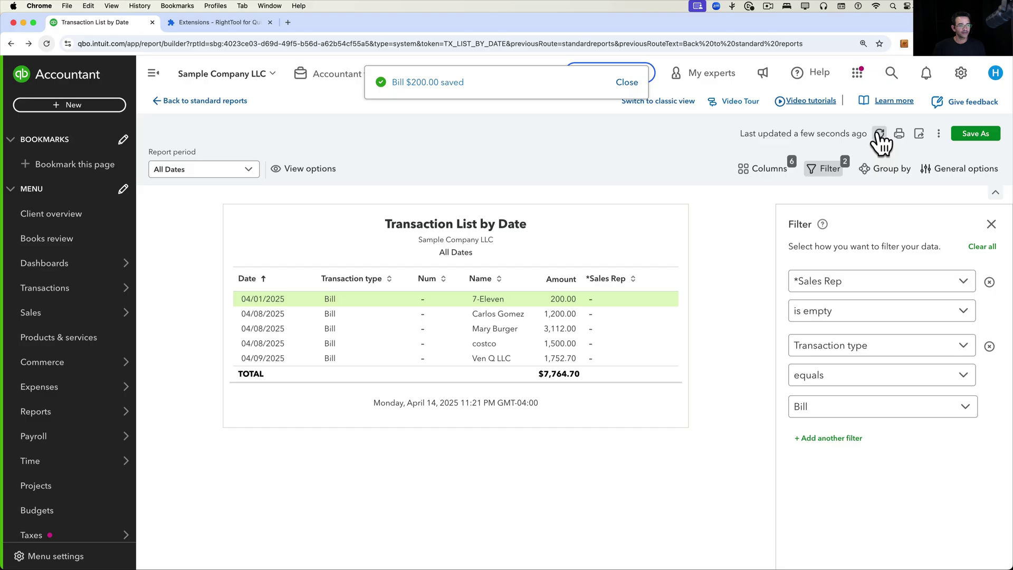
{"action": "left_click", "coordinate": [880, 133]}
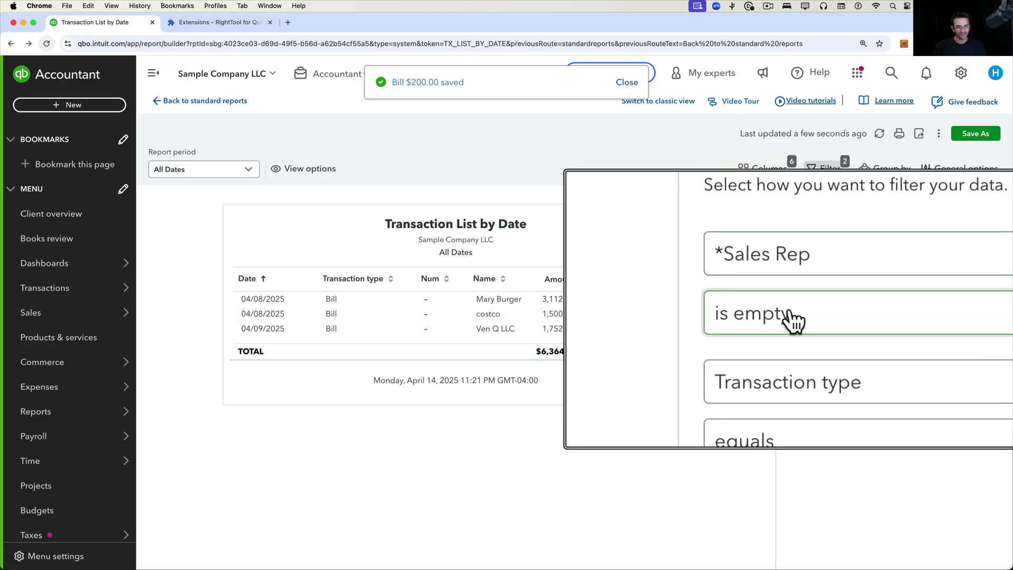
{"action": "left_click", "coordinate": [506, 300]}
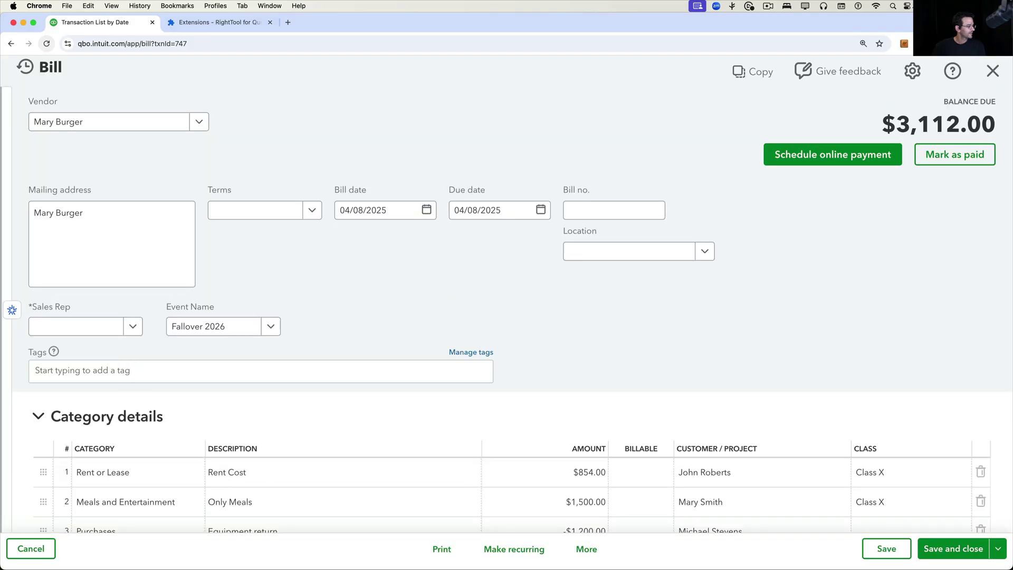
{"action": "left_click", "coordinate": [132, 327]}
{"action": "left_click", "coordinate": [62, 375]}
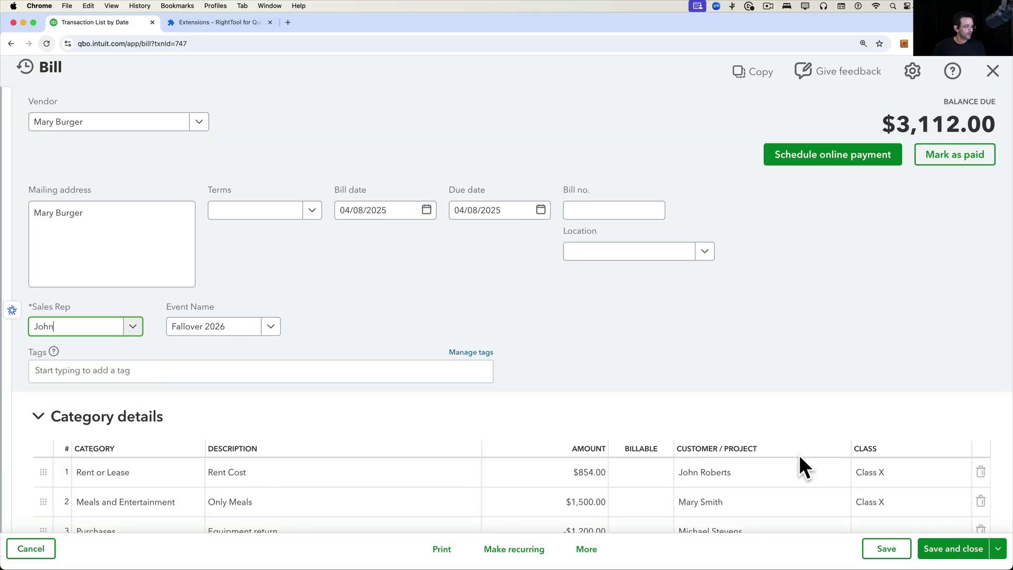
{"action": "left_click", "coordinate": [940, 550]}
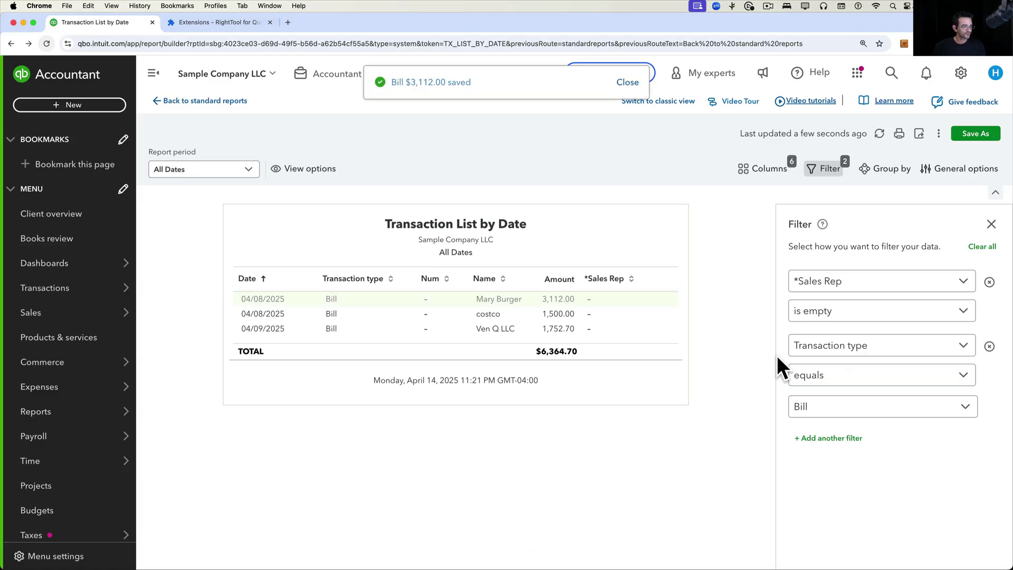
Assign a sales rep to the costco bill, then set the Ven Q LLC bill's rep to Mary and save.
{"action": "left_click", "coordinate": [560, 313]}
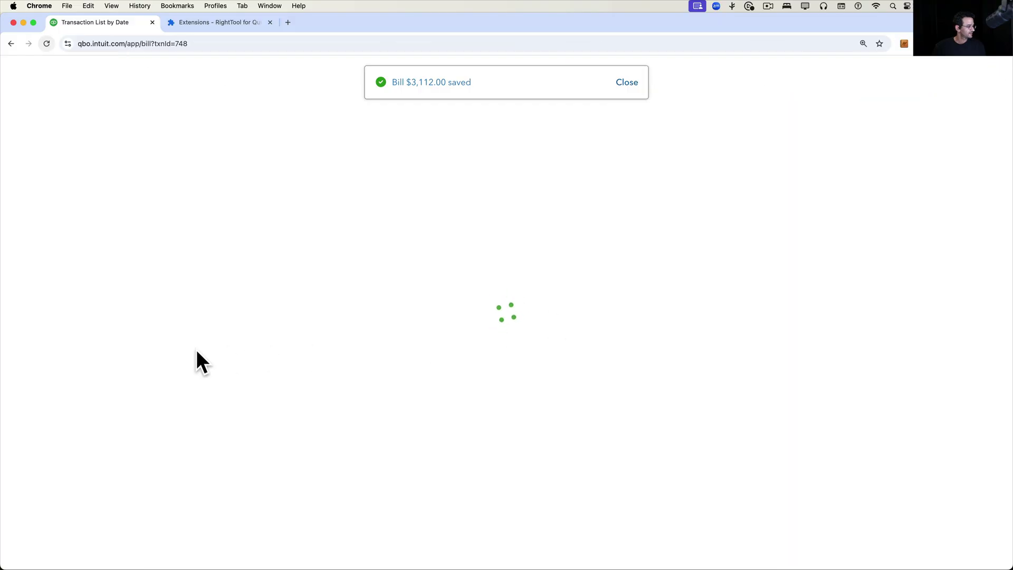
{"action": "left_click", "coordinate": [119, 330]}
{"action": "left_click", "coordinate": [72, 396]}
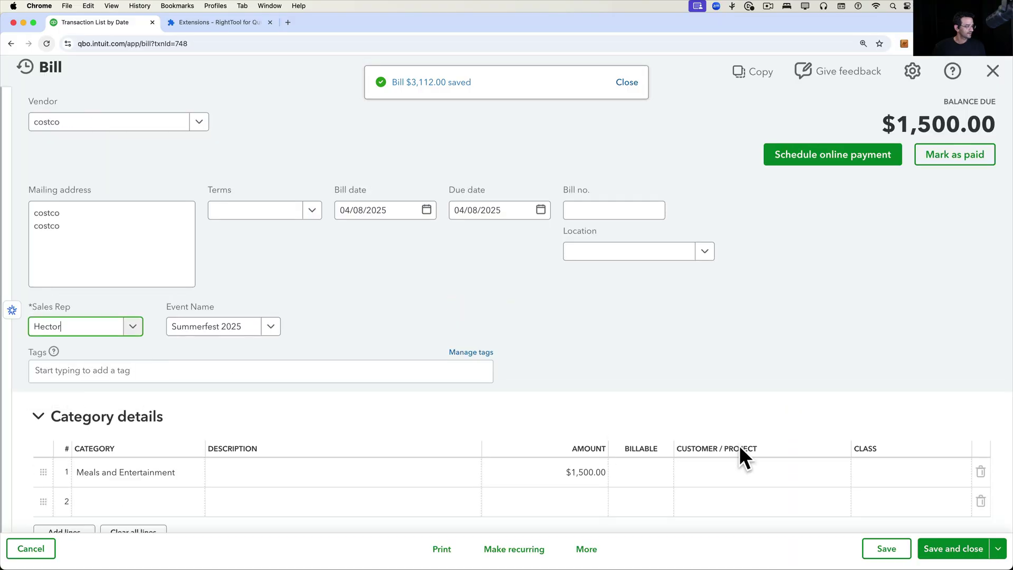
{"action": "left_click", "coordinate": [927, 550]}
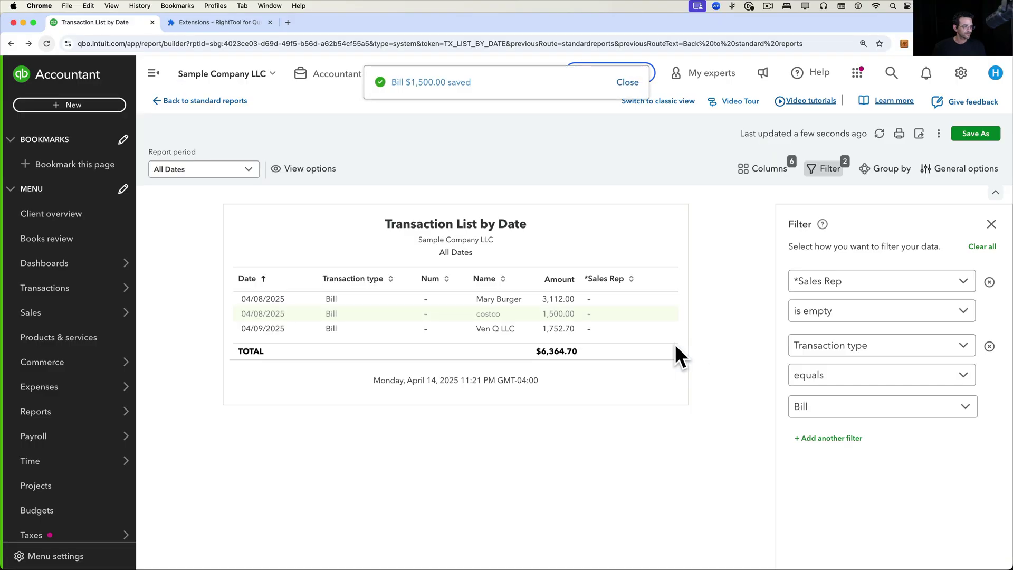
{"action": "left_click", "coordinate": [559, 329]}
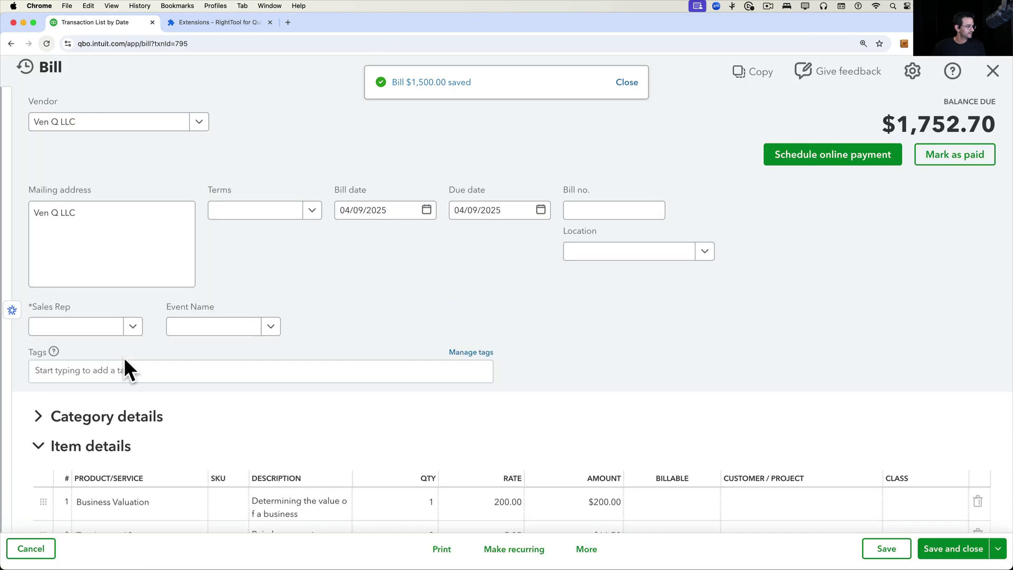
{"action": "left_click", "coordinate": [126, 332]}
{"action": "left_click", "coordinate": [67, 351]}
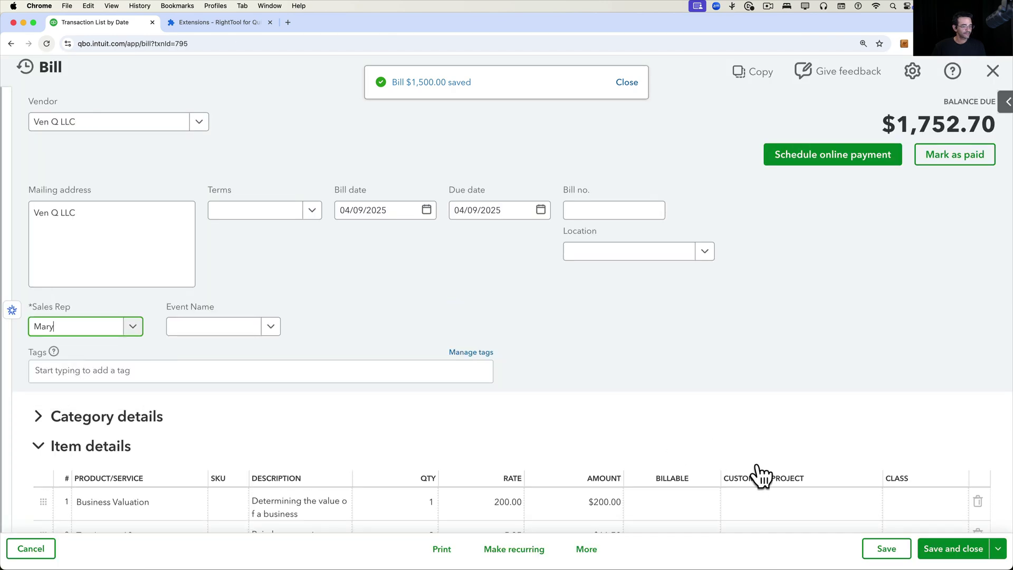
{"action": "left_click", "coordinate": [962, 549]}
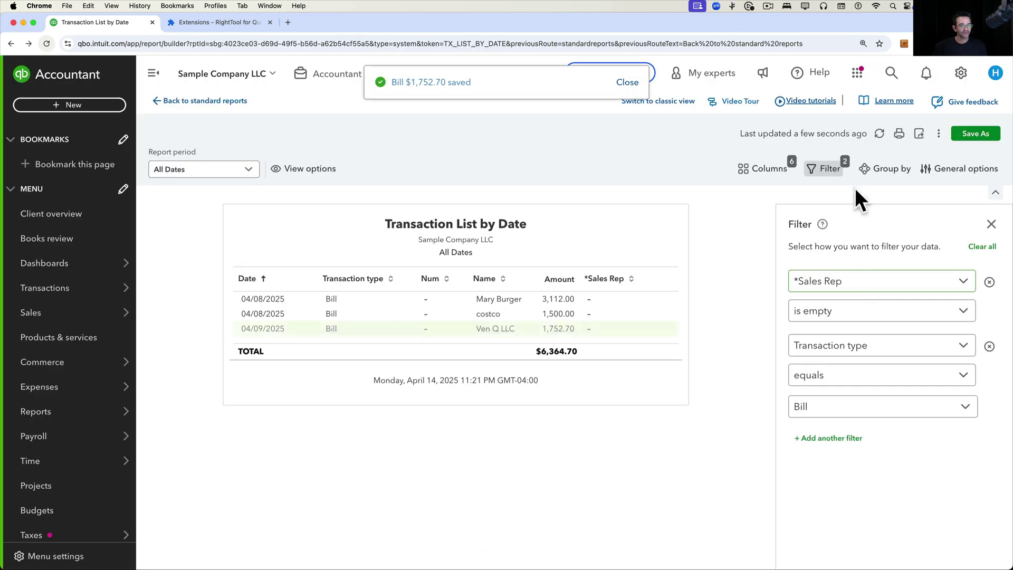
Refresh, set the *Sales Rep filter to 'is not empty', and add Invoice alongside Bill in Transaction type.
{"action": "left_click", "coordinate": [880, 134]}
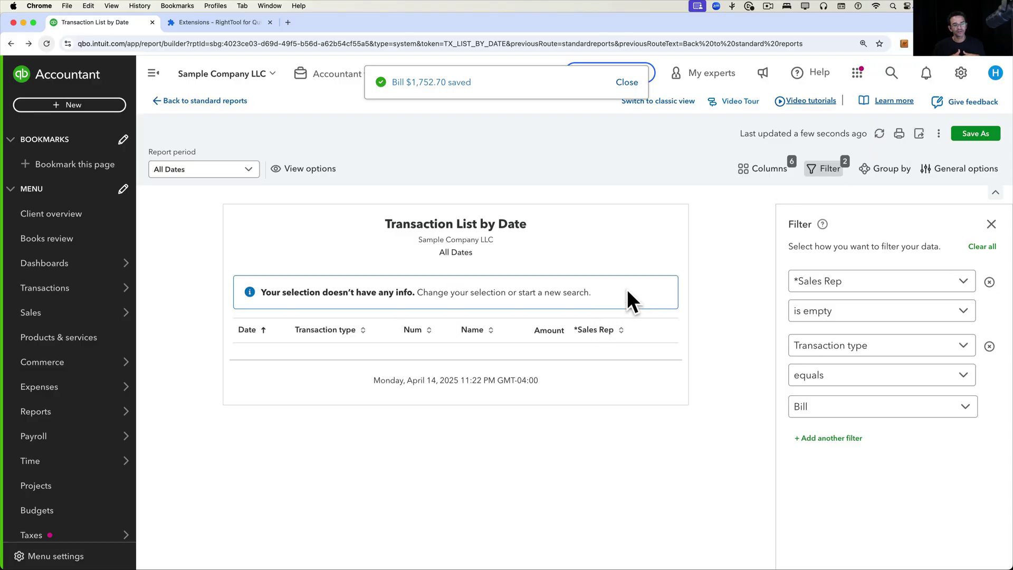
{"action": "left_click", "coordinate": [816, 313]}
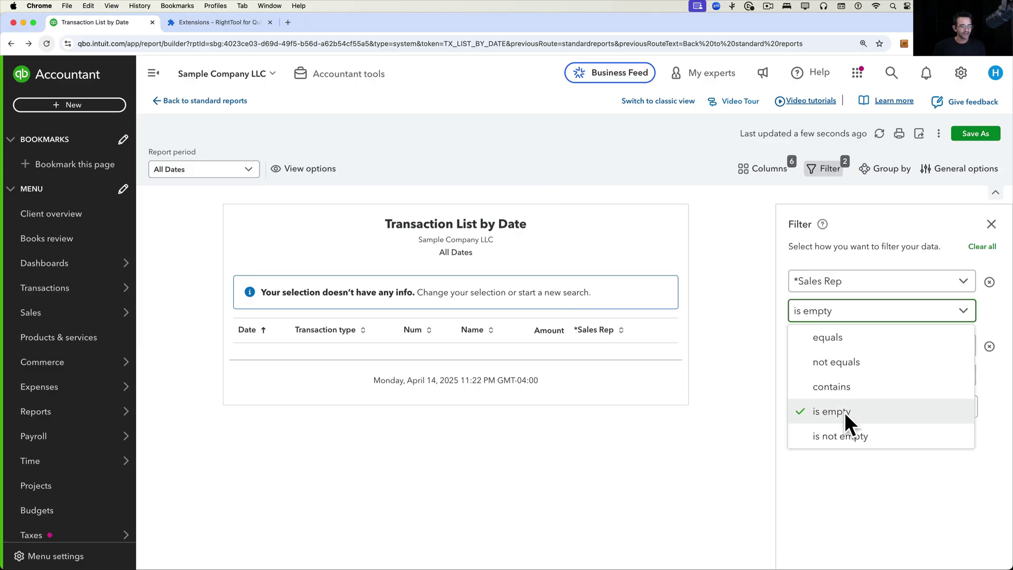
{"action": "left_click", "coordinate": [845, 435]}
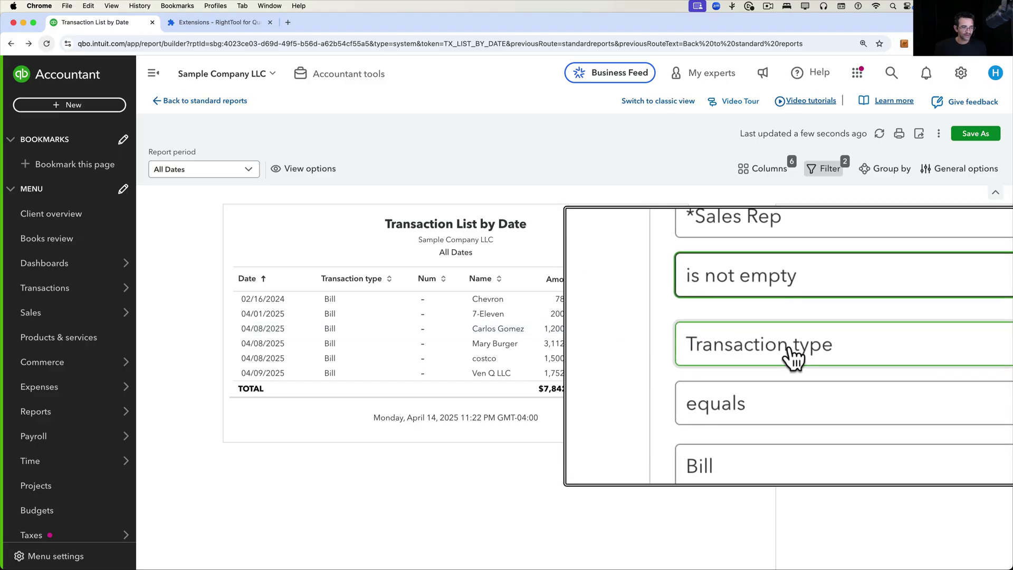
{"action": "left_click", "coordinate": [826, 411]}
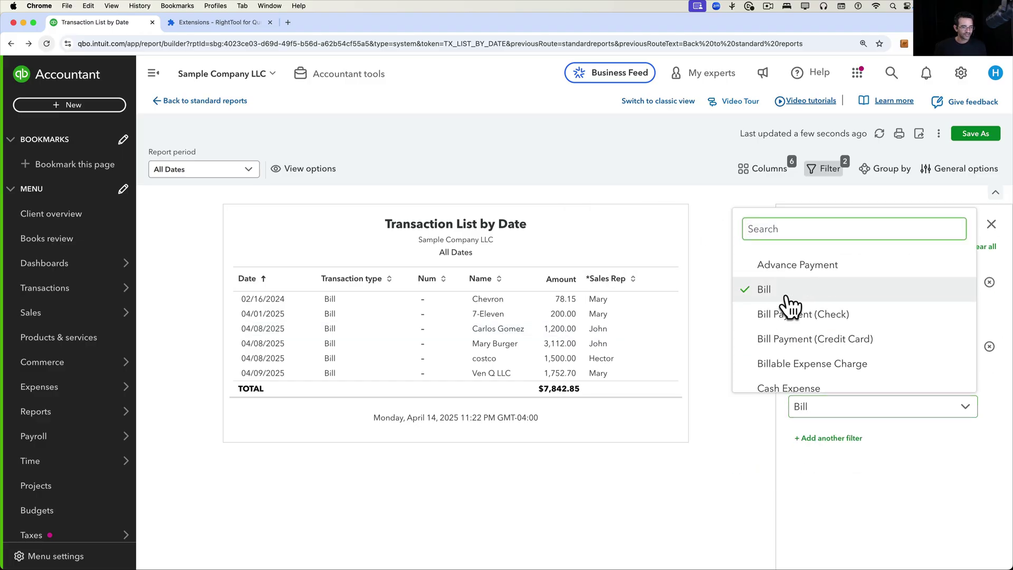
{"action": "type", "text": "inv"}
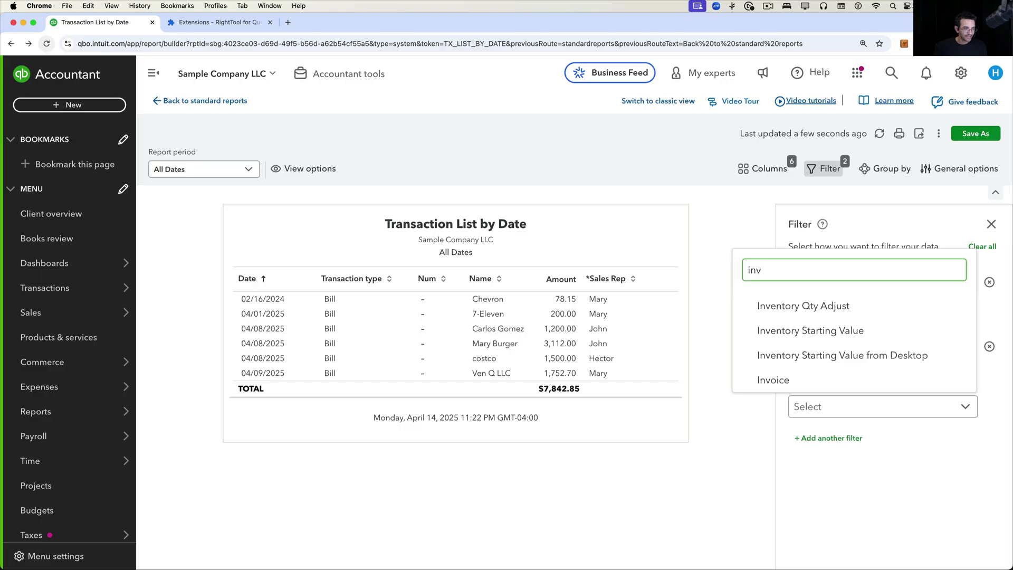
{"action": "left_click", "coordinate": [790, 381]}
{"action": "left_click", "coordinate": [916, 498]}
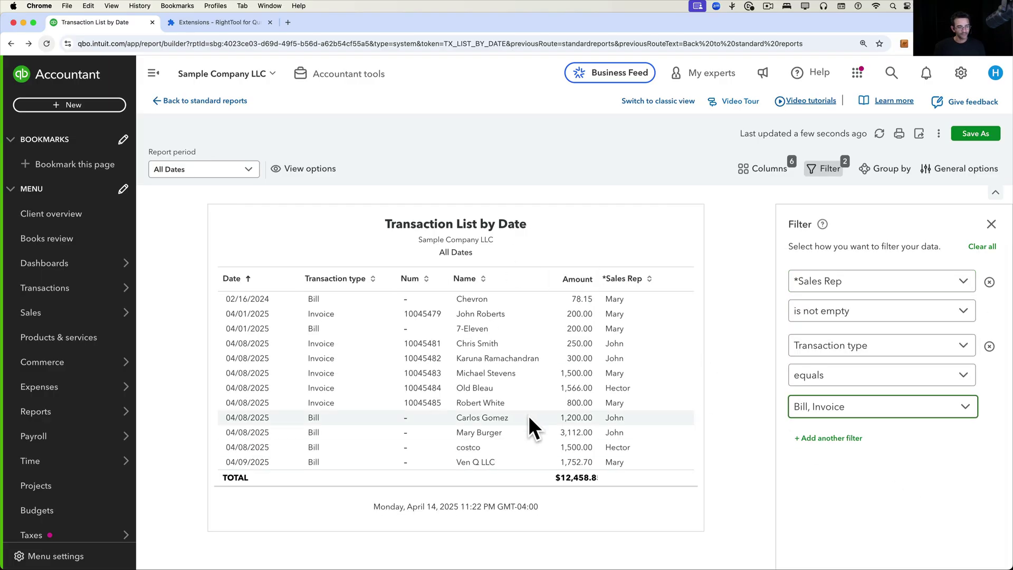
Group the report by *Sales Rep, refresh it, and expand Mary's group of 6 transactions.
{"action": "left_click", "coordinate": [878, 173]}
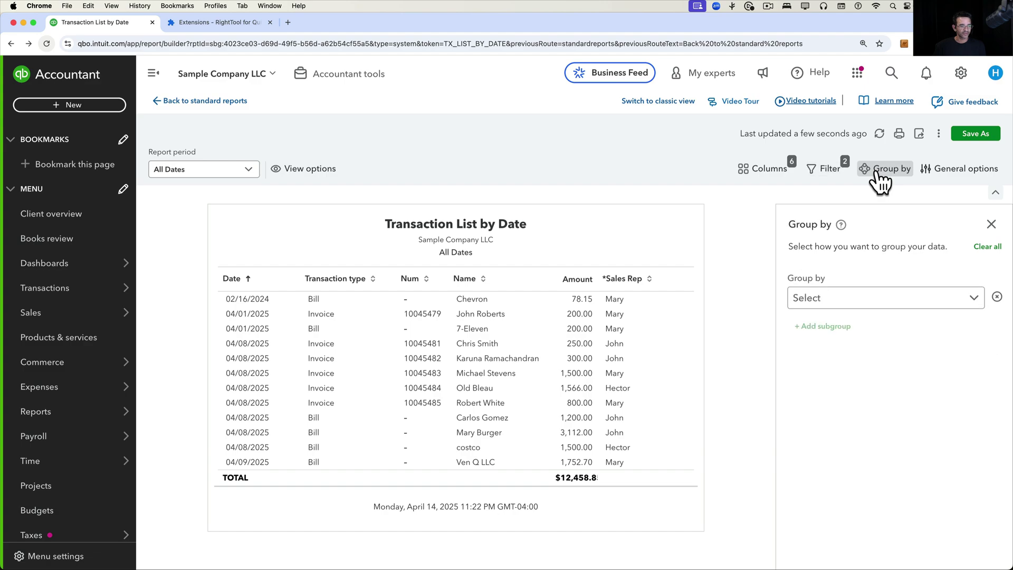
{"action": "left_click", "coordinate": [832, 303]}
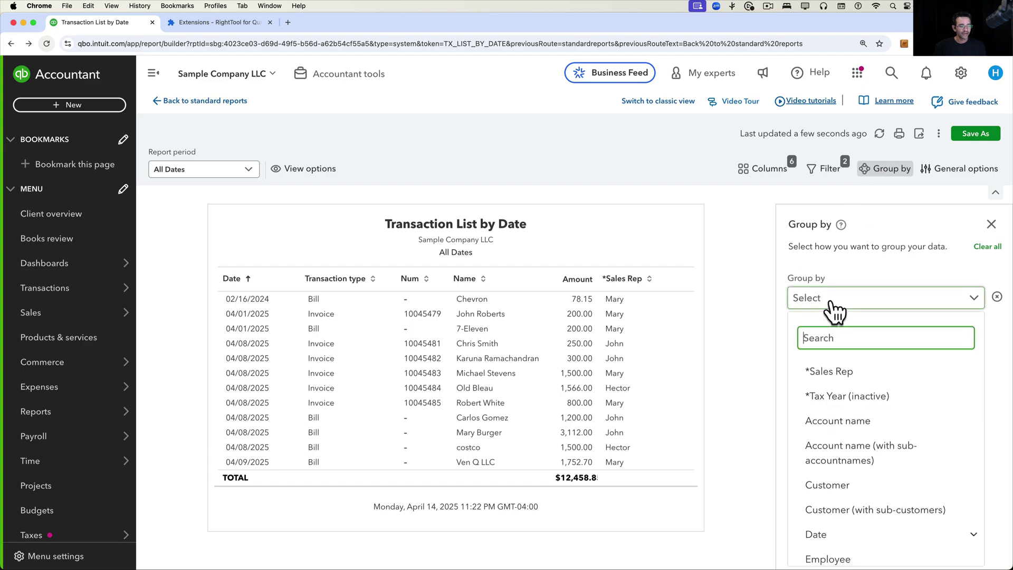
{"action": "left_click", "coordinate": [832, 371]}
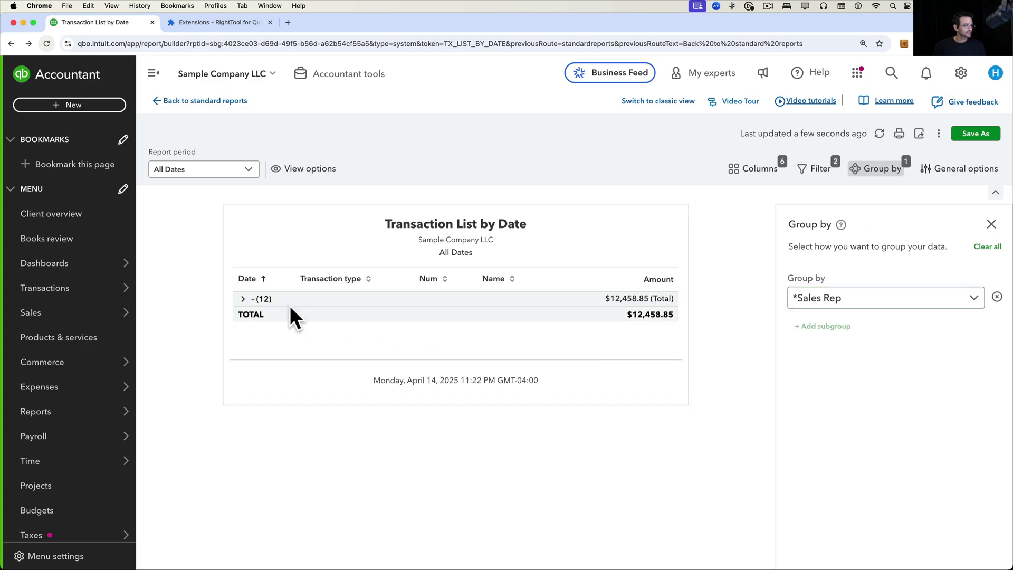
{"action": "left_click", "coordinate": [243, 299]}
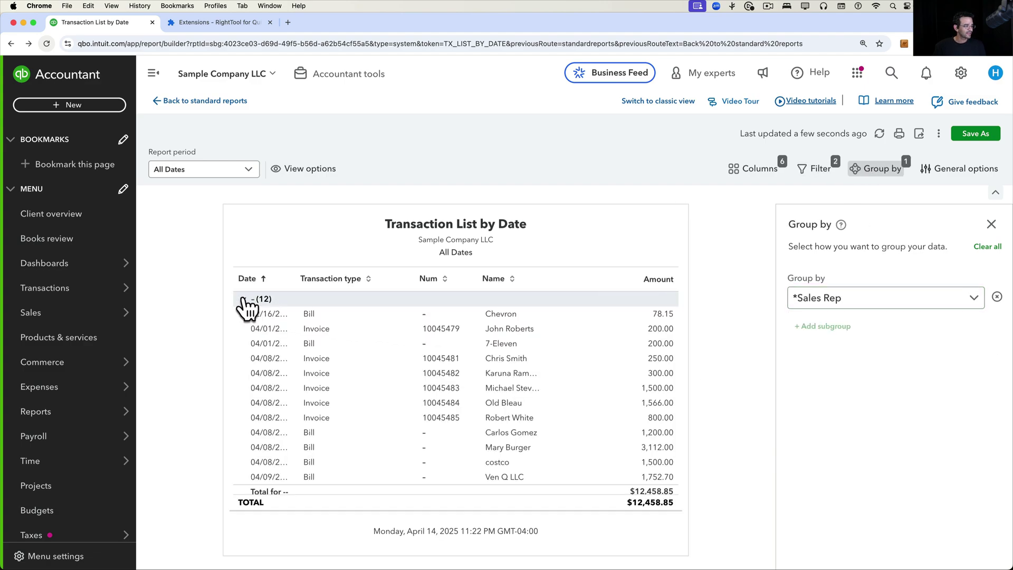
{"action": "left_click", "coordinate": [879, 134]}
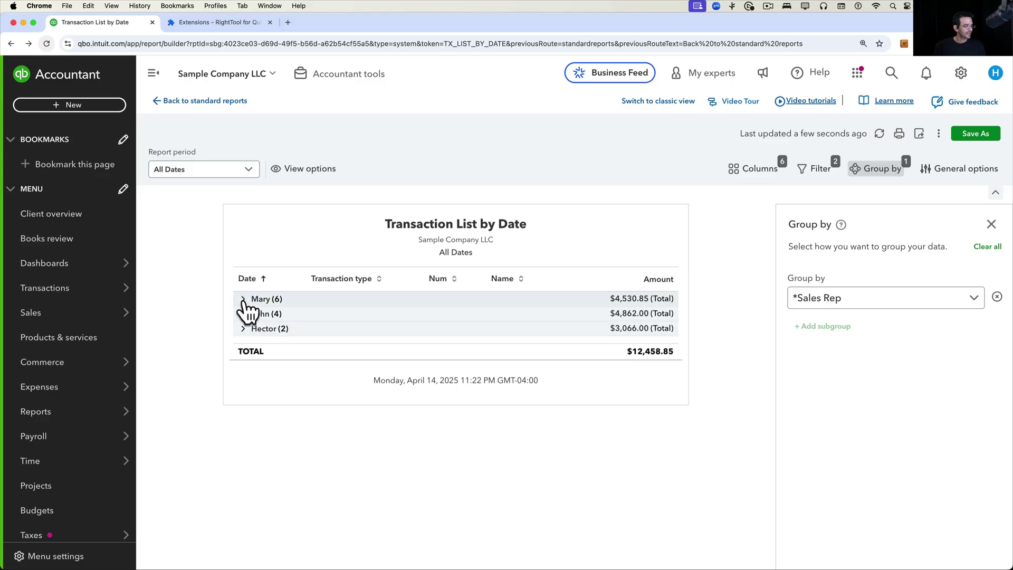
{"action": "left_click", "coordinate": [243, 299]}
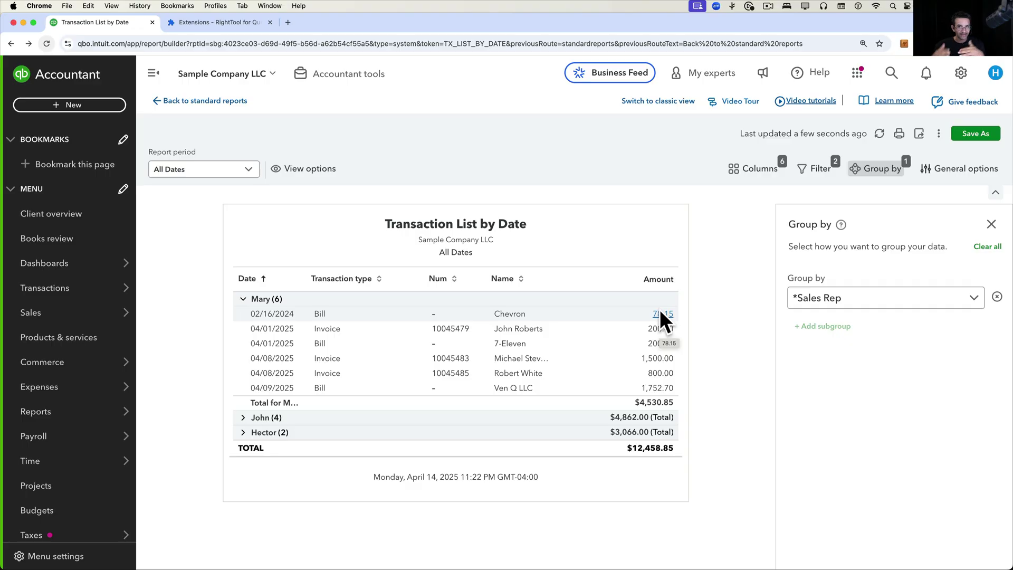
Swap the Amount column for Credit and Debit columns, then expand the John and Mary groups.
{"action": "left_click", "coordinate": [749, 172]}
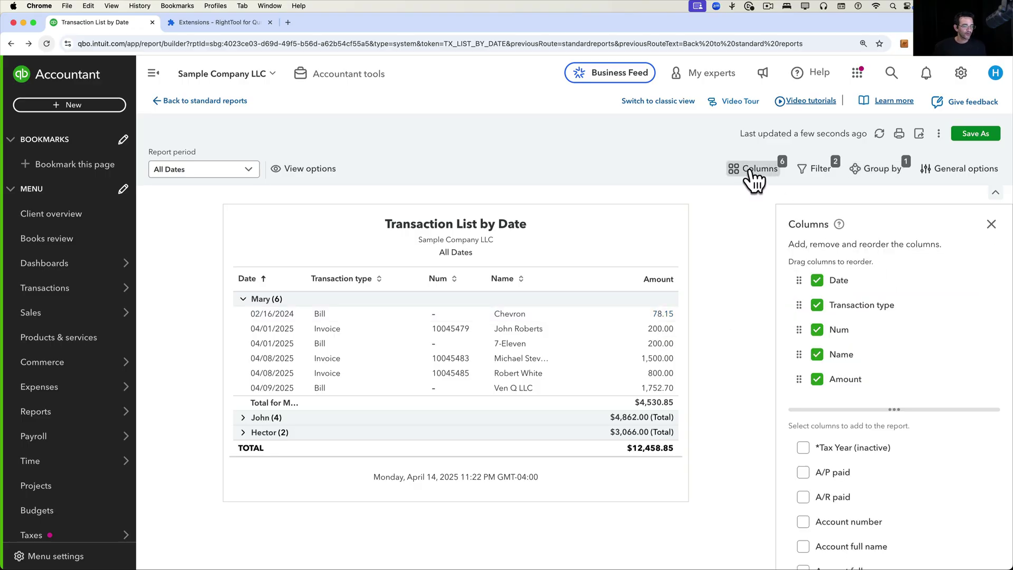
{"action": "left_click", "coordinate": [818, 380]}
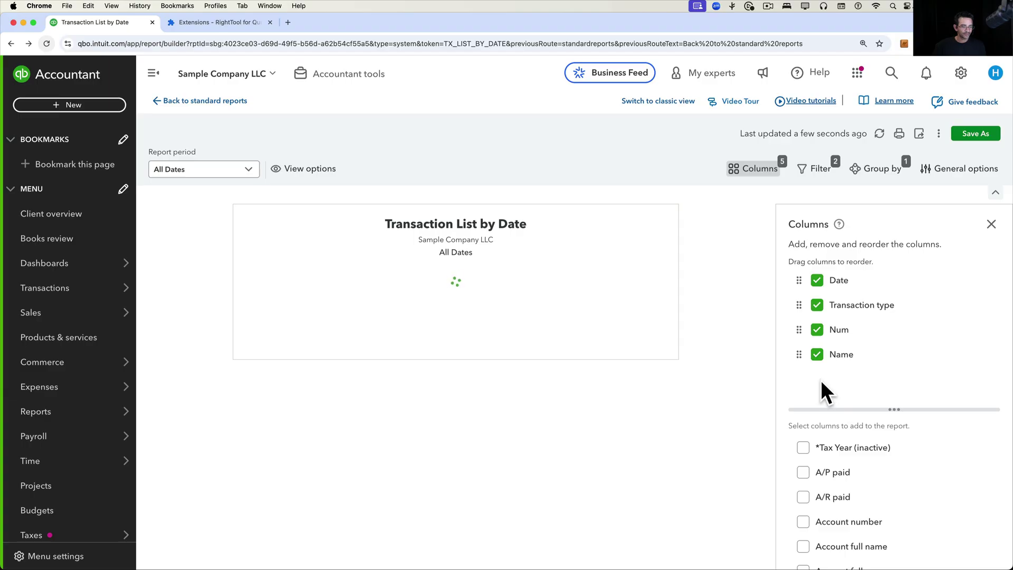
{"action": "scroll", "coordinate": [905, 457], "scroll_direction": "down", "scroll_amount": 4}
{"action": "scroll", "coordinate": [904, 458], "scroll_direction": "down", "scroll_amount": 3}
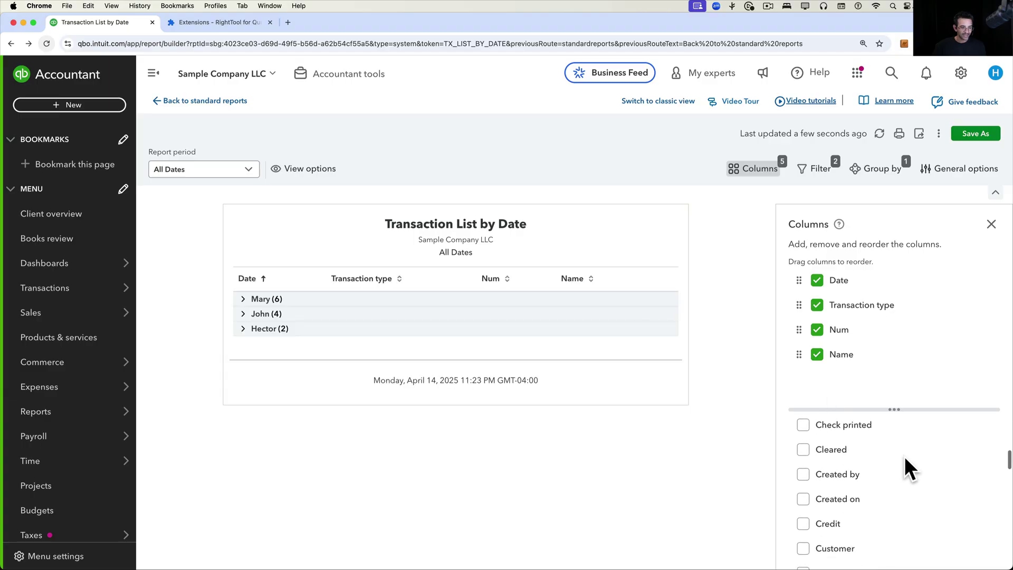
{"action": "left_click", "coordinate": [804, 482]}
{"action": "scroll", "coordinate": [883, 492], "scroll_direction": "down", "scroll_amount": 2}
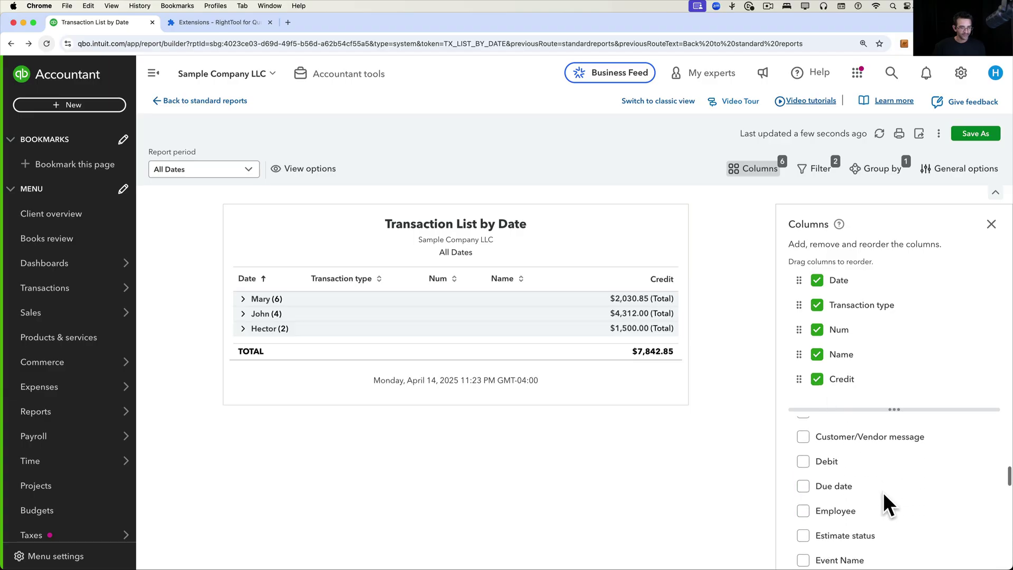
{"action": "left_click", "coordinate": [803, 462]}
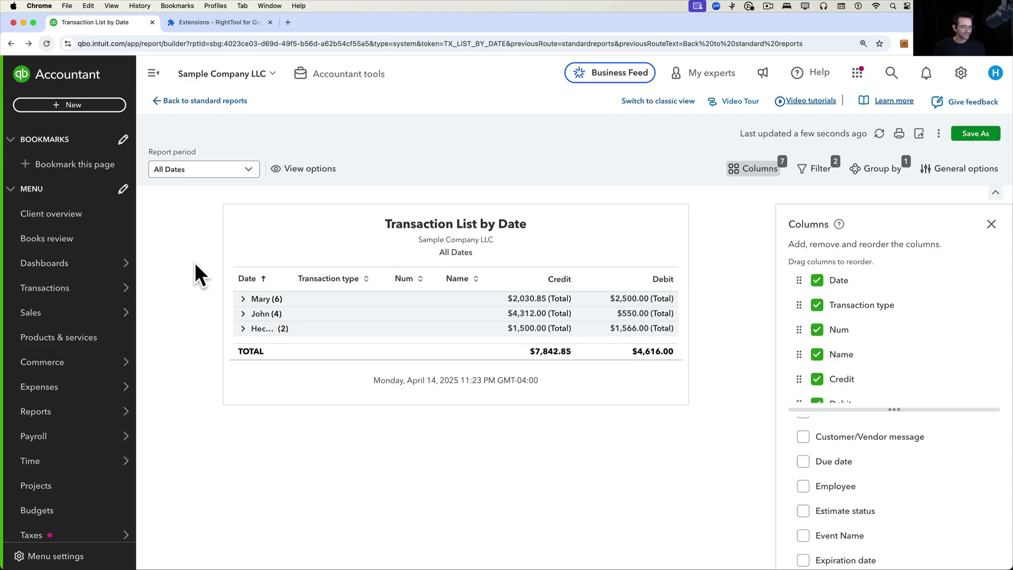
{"action": "left_click", "coordinate": [243, 314]}
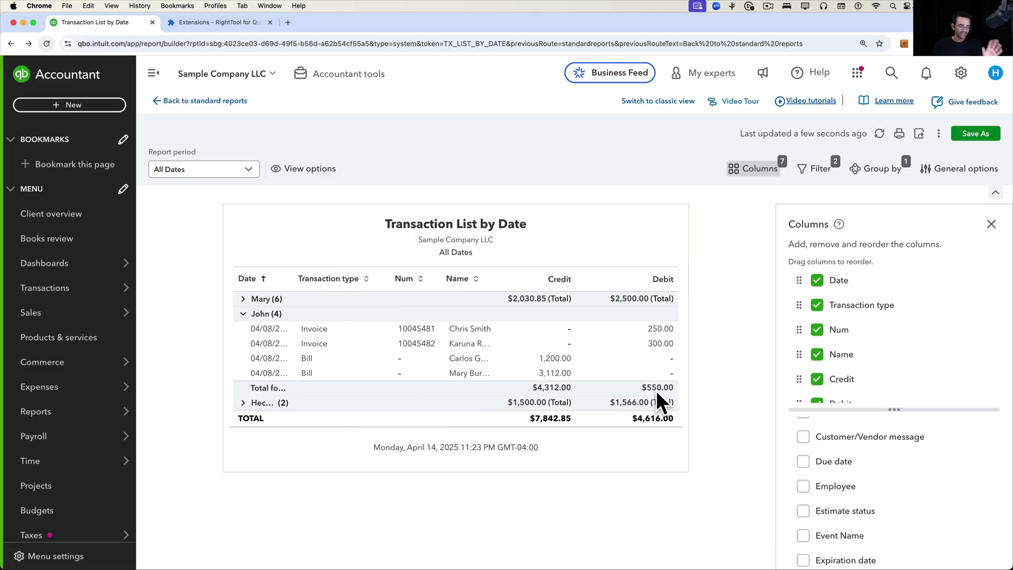
{"action": "left_click", "coordinate": [243, 299]}
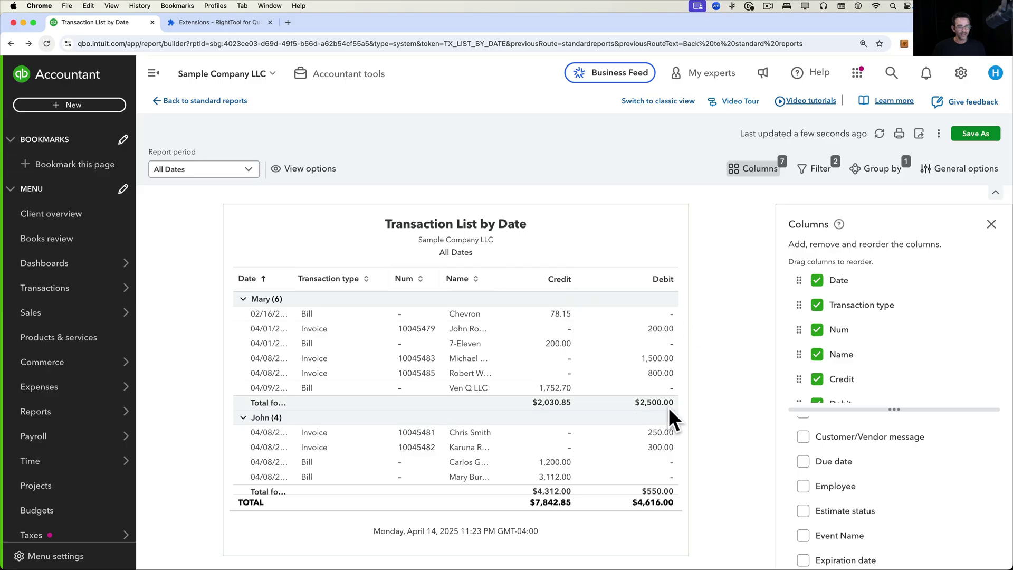
Group the report by Transaction type, searching the grouping fields for 'tra'.
{"action": "left_click", "coordinate": [879, 169]}
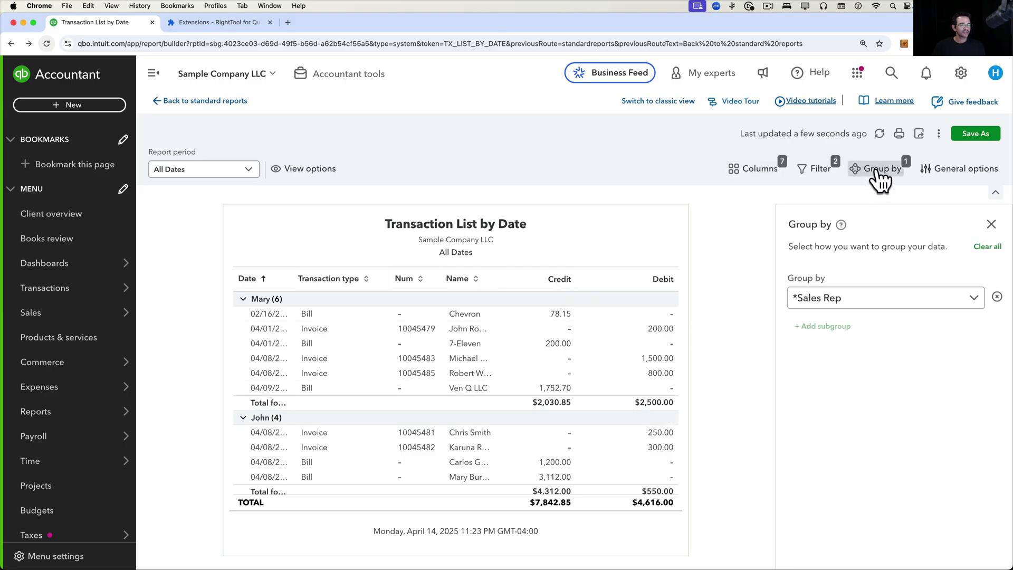
{"action": "left_click", "coordinate": [861, 301]}
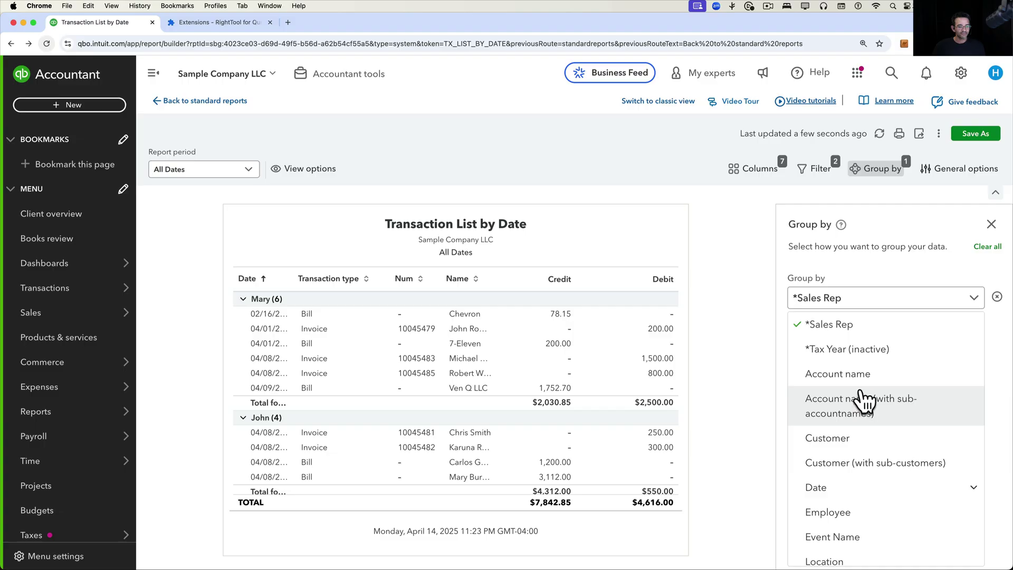
{"action": "scroll", "coordinate": [866, 380], "scroll_direction": "up", "scroll_amount": 2}
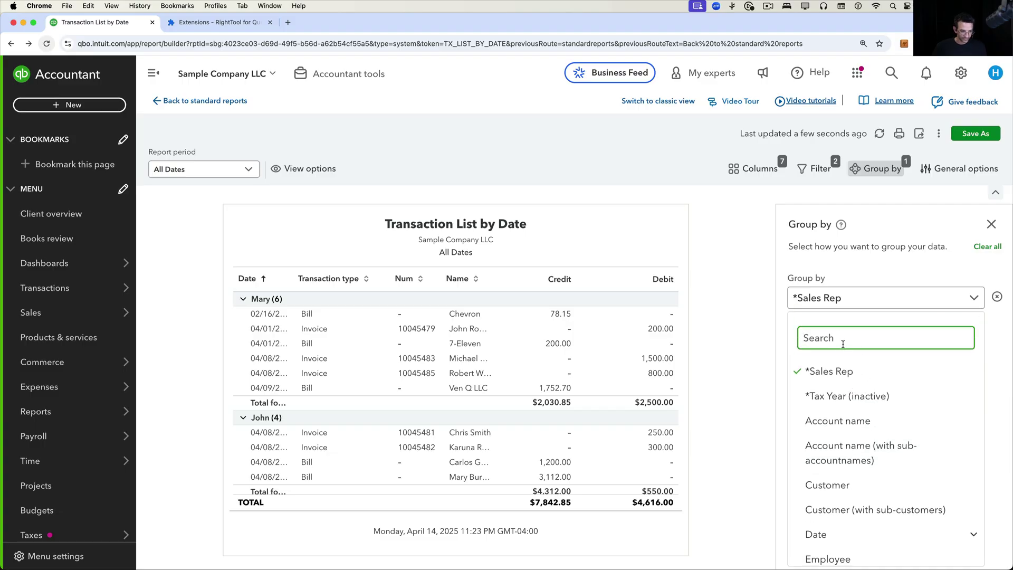
{"action": "type", "text": "tra"}
{"action": "left_click", "coordinate": [846, 369]}
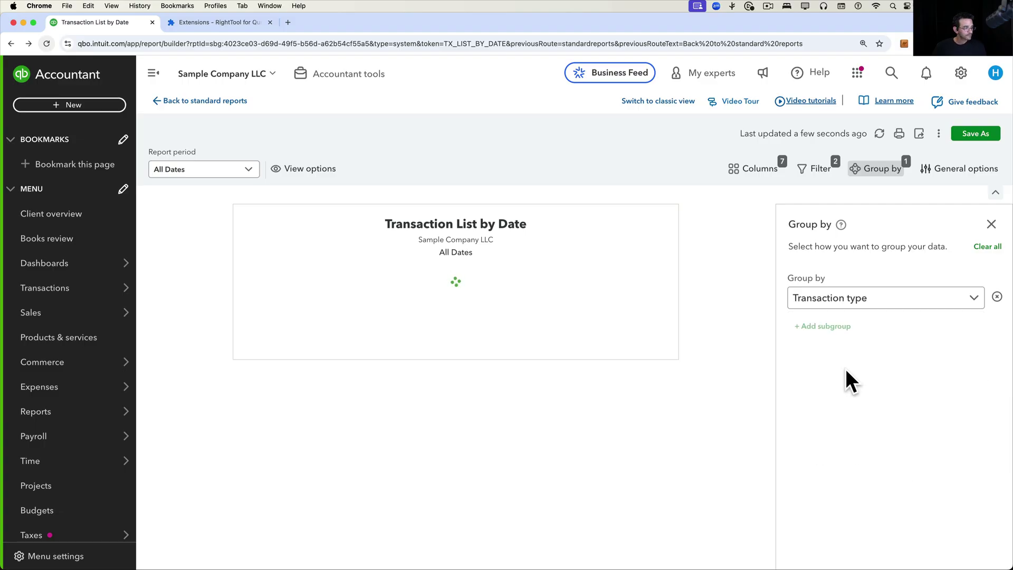
Expand the Bill and Invoice groups to show their transactions.
{"action": "left_click", "coordinate": [242, 299]}
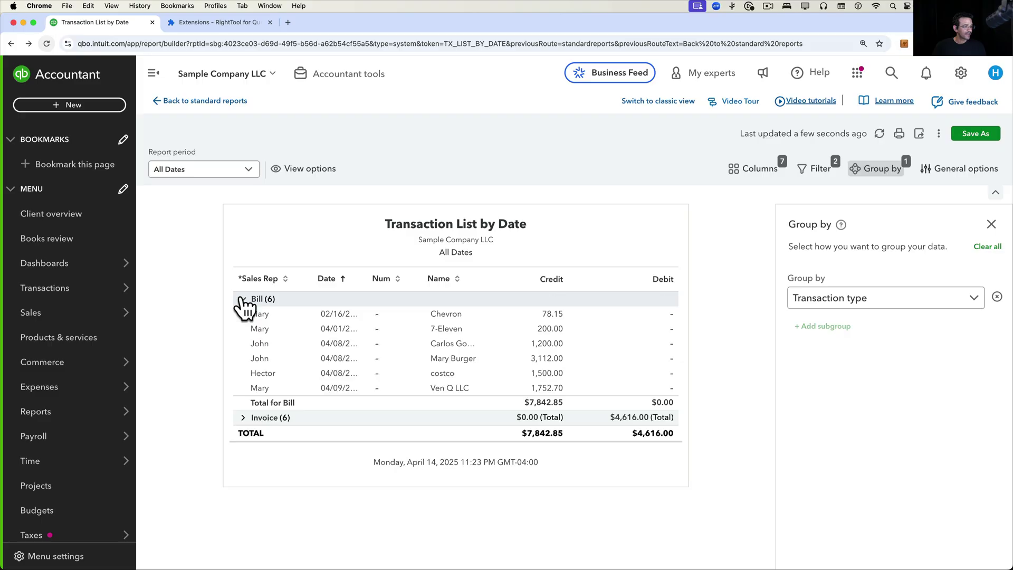
{"action": "left_click", "coordinate": [243, 418]}
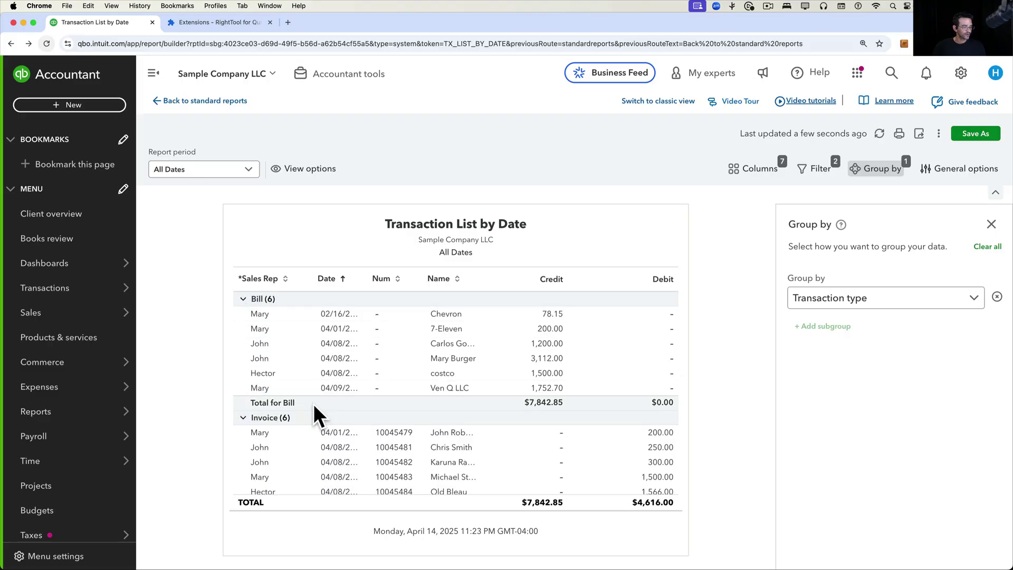
{"action": "scroll", "coordinate": [525, 408], "scroll_direction": "down", "scroll_amount": 2}
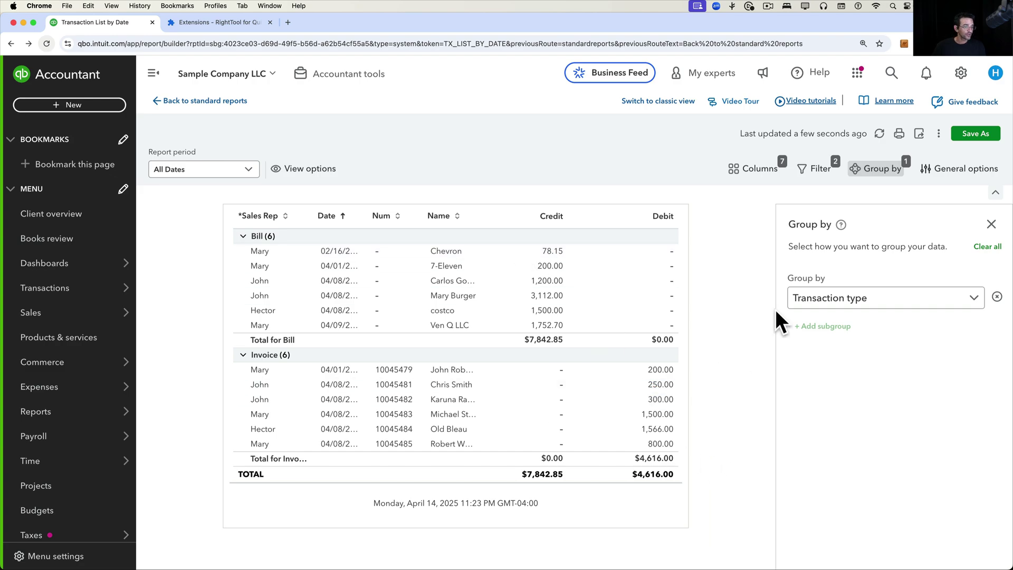
Filter the report to Sales Rep equals one chosen rep, then expand the Invoice and Bill groups.
{"action": "left_click", "coordinate": [815, 176]}
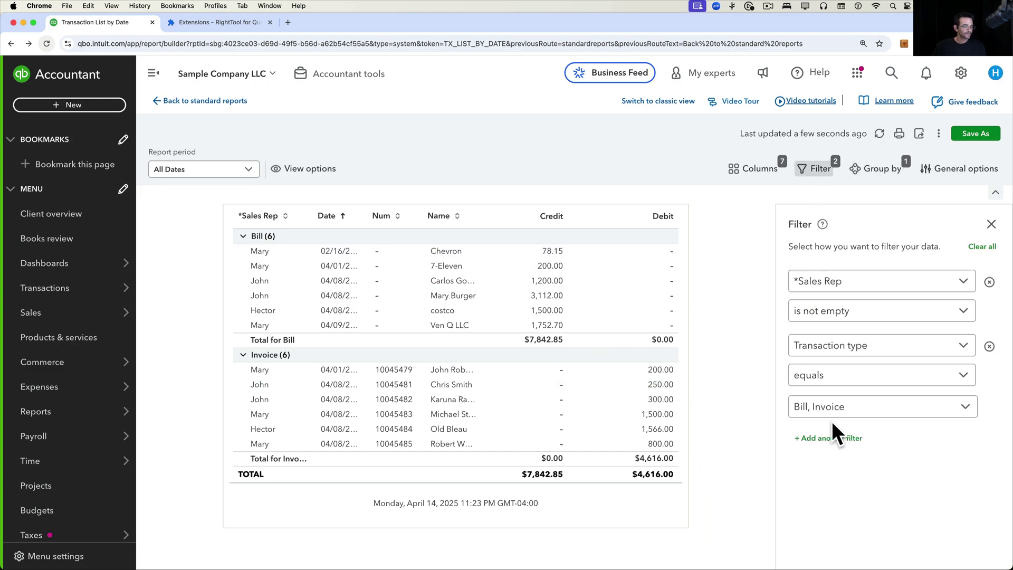
{"action": "left_click", "coordinate": [834, 312]}
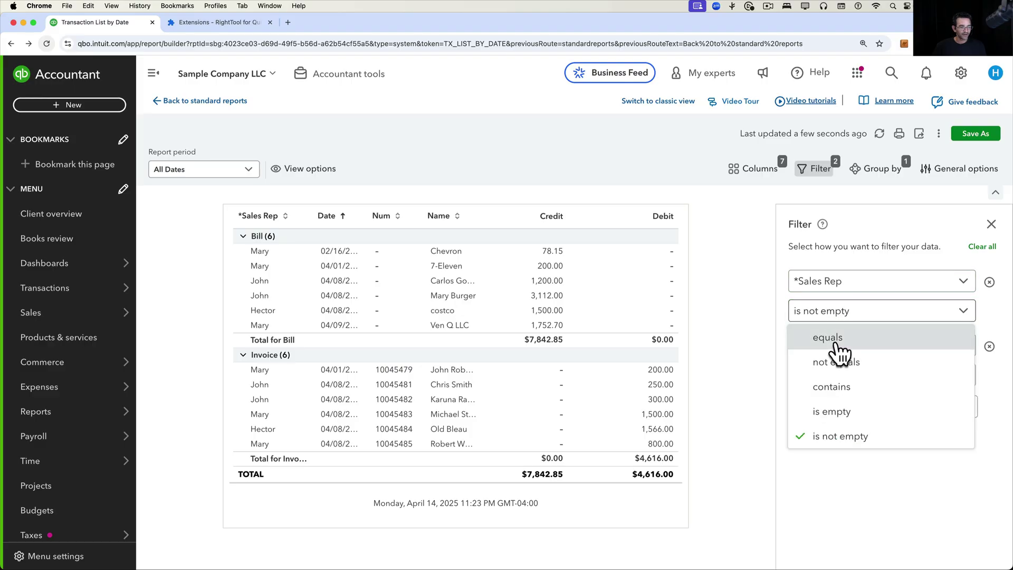
{"action": "left_click", "coordinate": [835, 339]}
{"action": "left_click", "coordinate": [832, 349]}
{"action": "left_click", "coordinate": [793, 412]}
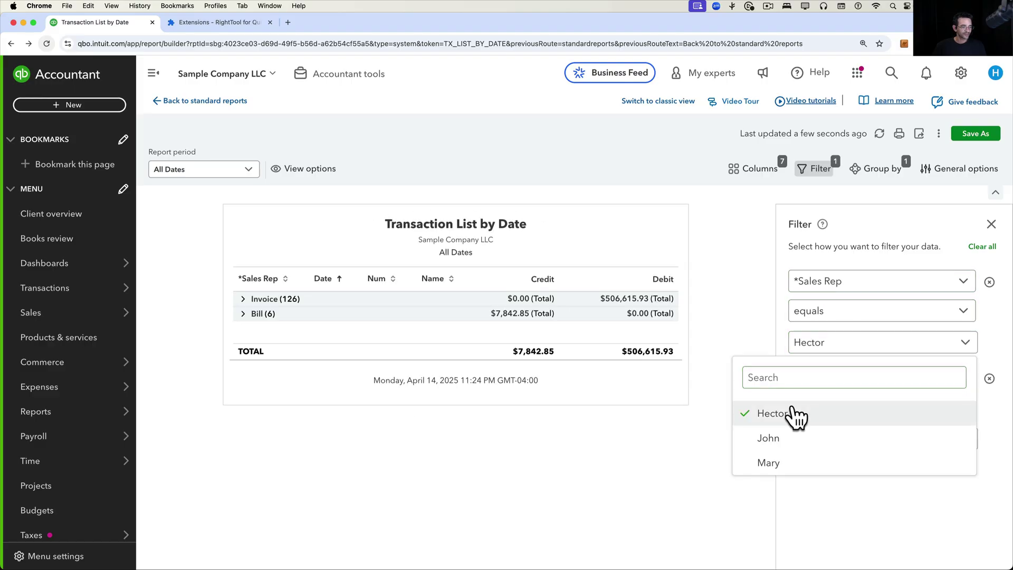
{"action": "left_click", "coordinate": [654, 470]}
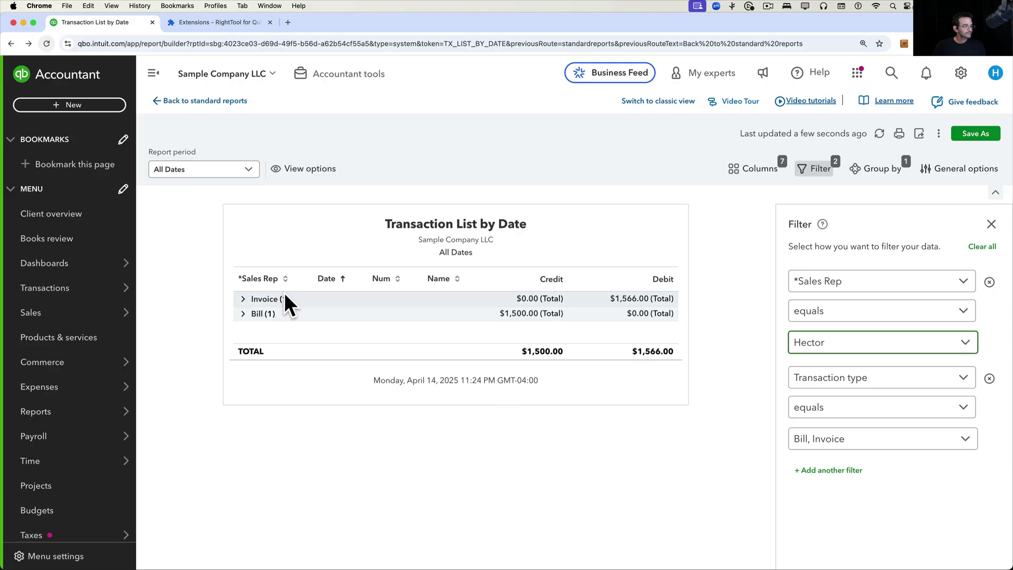
{"action": "left_click", "coordinate": [247, 300]}
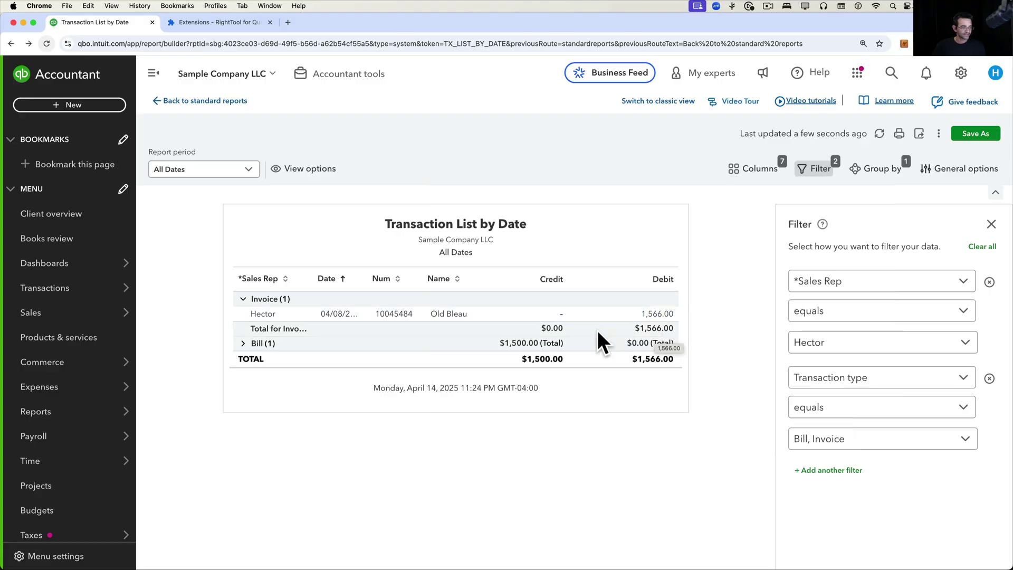
{"action": "left_click", "coordinate": [244, 344]}
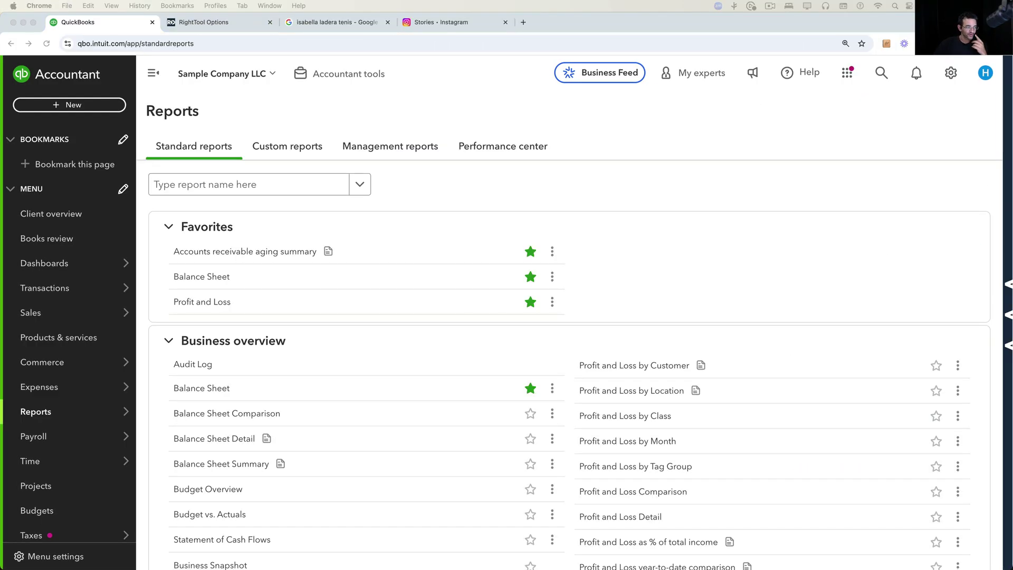
Search 'trans' to open Transaction Detail by Account and set its report period to All Dates.
{"action": "left_click", "coordinate": [207, 191]}
{"action": "type", "text": "transa"}
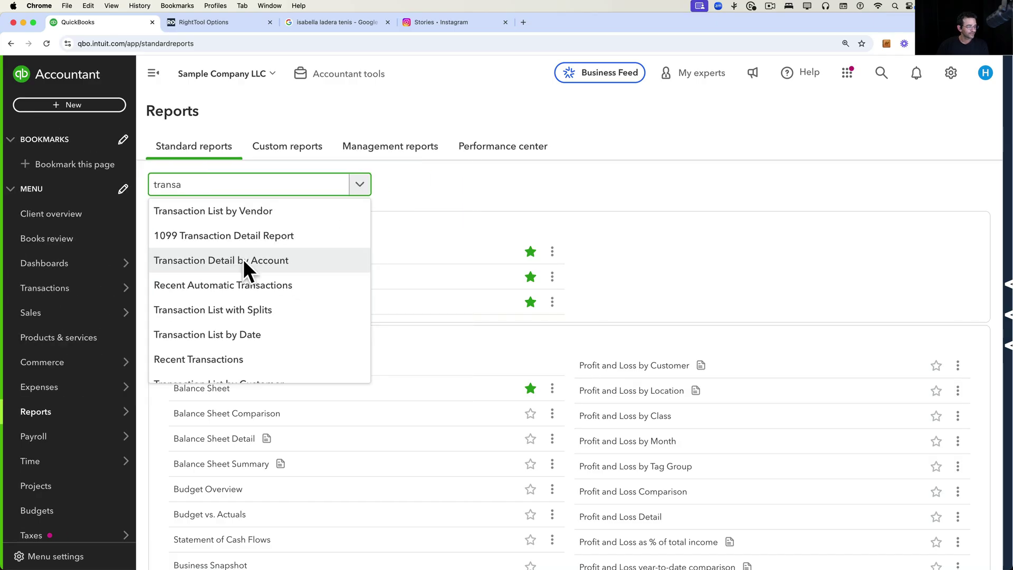
{"action": "left_click", "coordinate": [243, 260]}
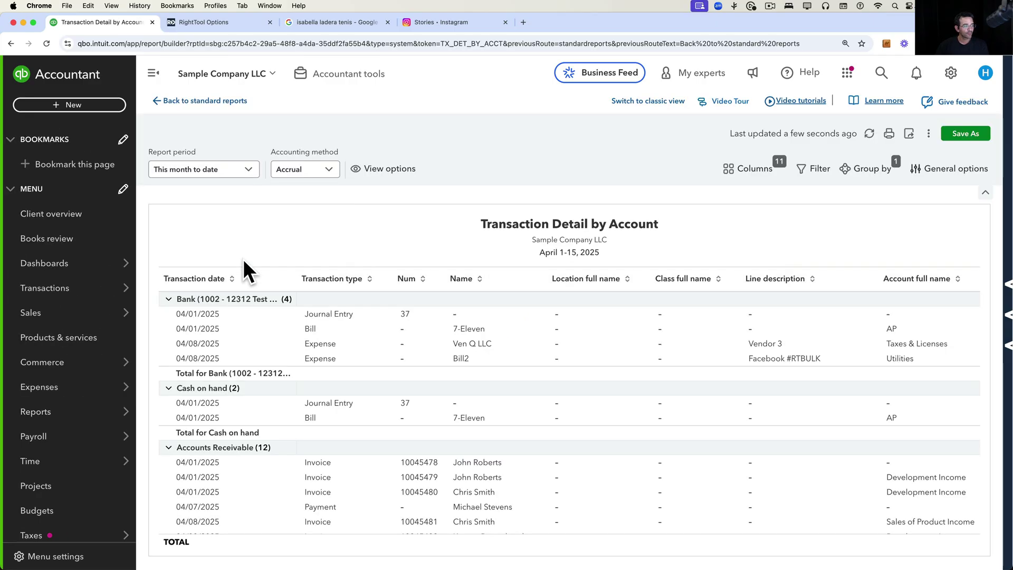
{"action": "left_click", "coordinate": [195, 170]}
{"action": "left_click", "coordinate": [188, 193]}
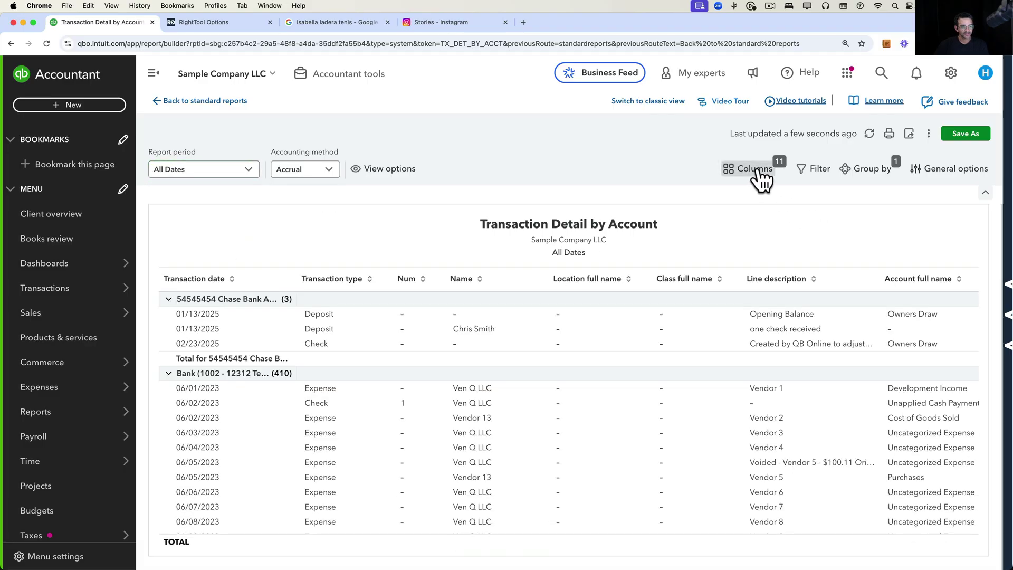
Add Credit and Debit columns to the report.
{"action": "left_click", "coordinate": [756, 174]}
{"action": "scroll", "coordinate": [859, 473], "scroll_direction": "down", "scroll_amount": 5}
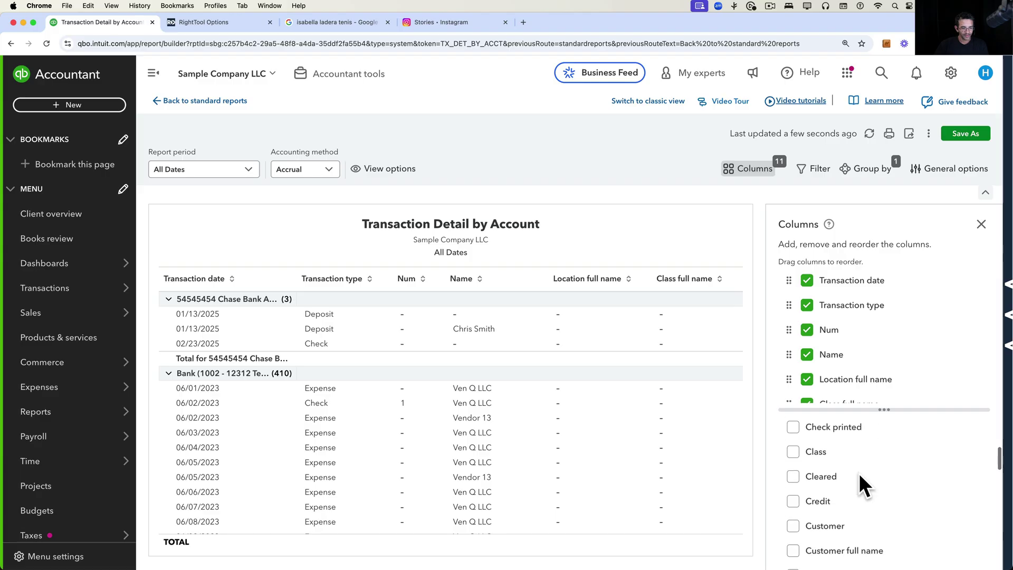
{"action": "left_click", "coordinate": [793, 447]}
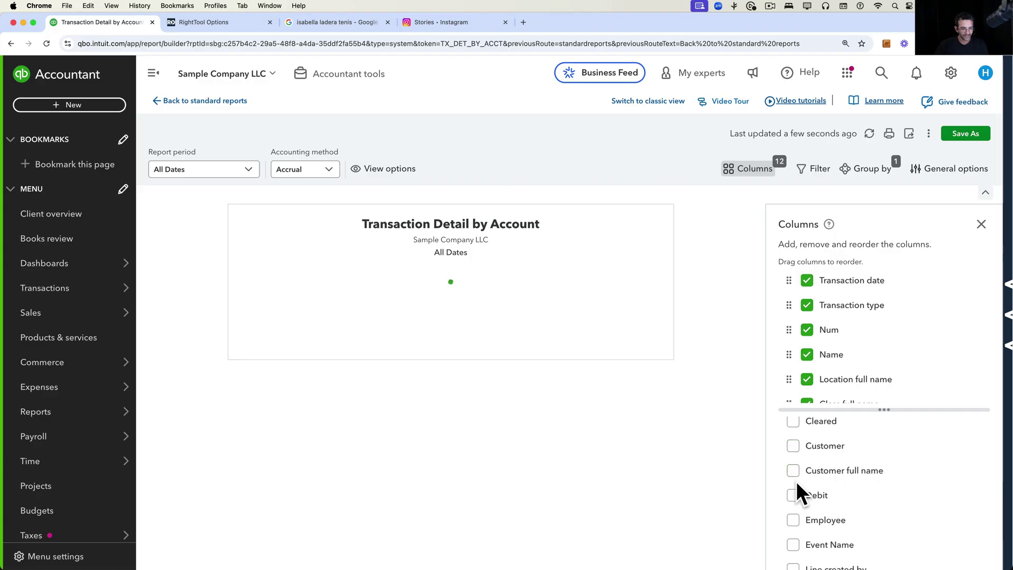
{"action": "left_click", "coordinate": [793, 496]}
{"action": "scroll", "coordinate": [892, 364], "scroll_direction": "down", "scroll_amount": 5}
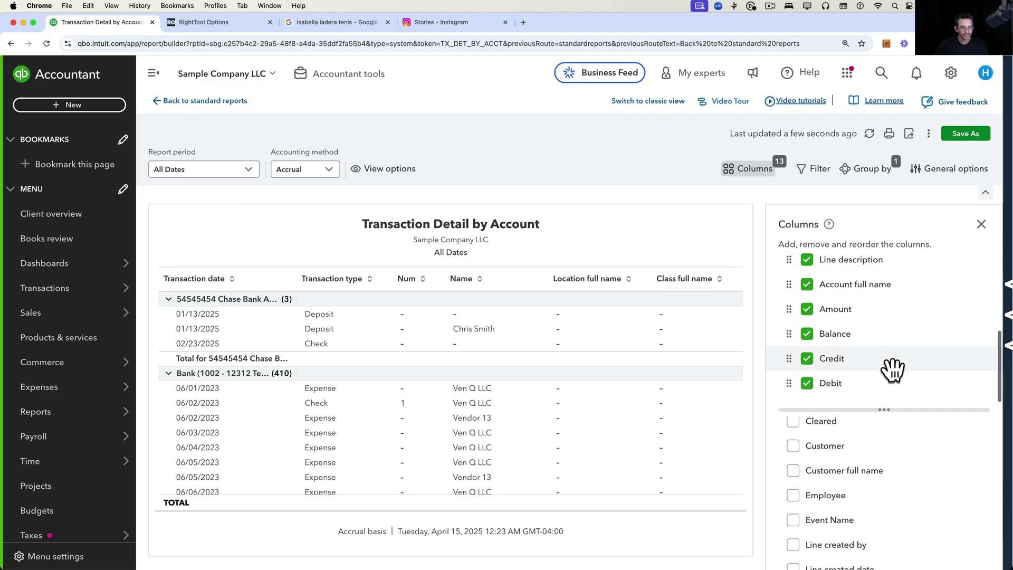
Remove the Balance, Amount, Account full name, Line description and Class full name columns.
{"action": "left_click", "coordinate": [808, 334]}
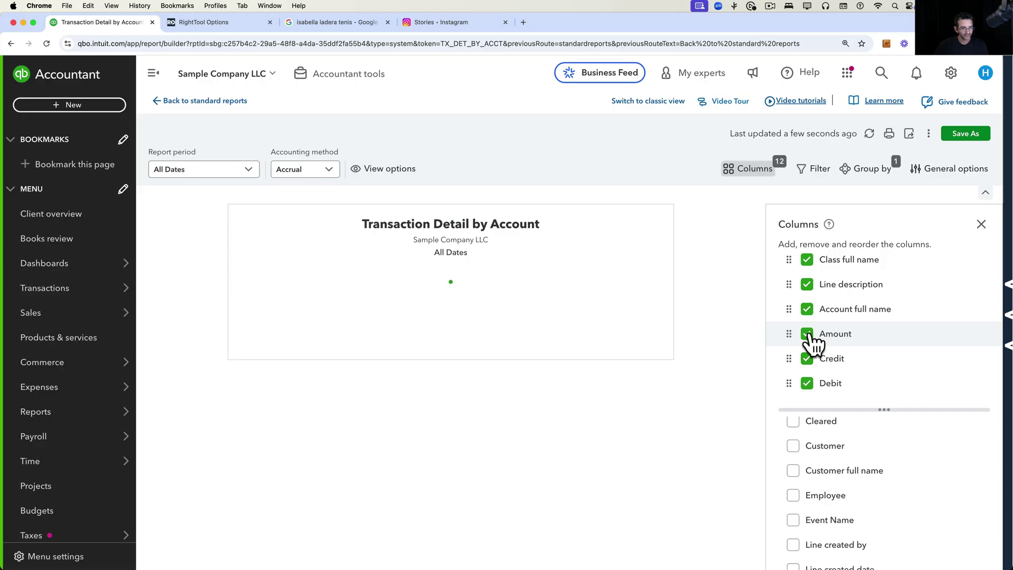
{"action": "left_click", "coordinate": [809, 334]}
{"action": "left_click", "coordinate": [809, 335]}
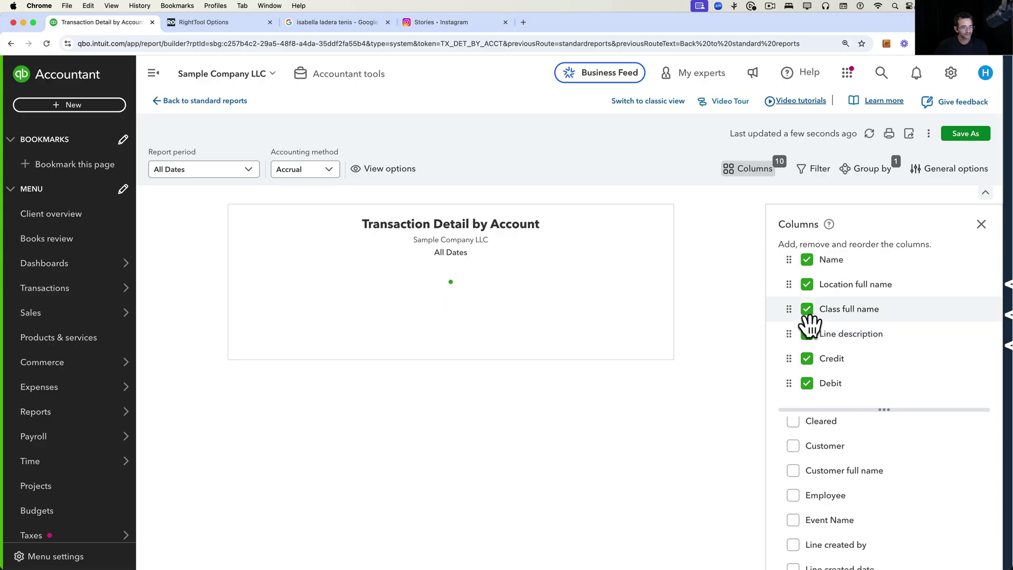
{"action": "left_click", "coordinate": [808, 334]}
{"action": "left_click", "coordinate": [808, 333]}
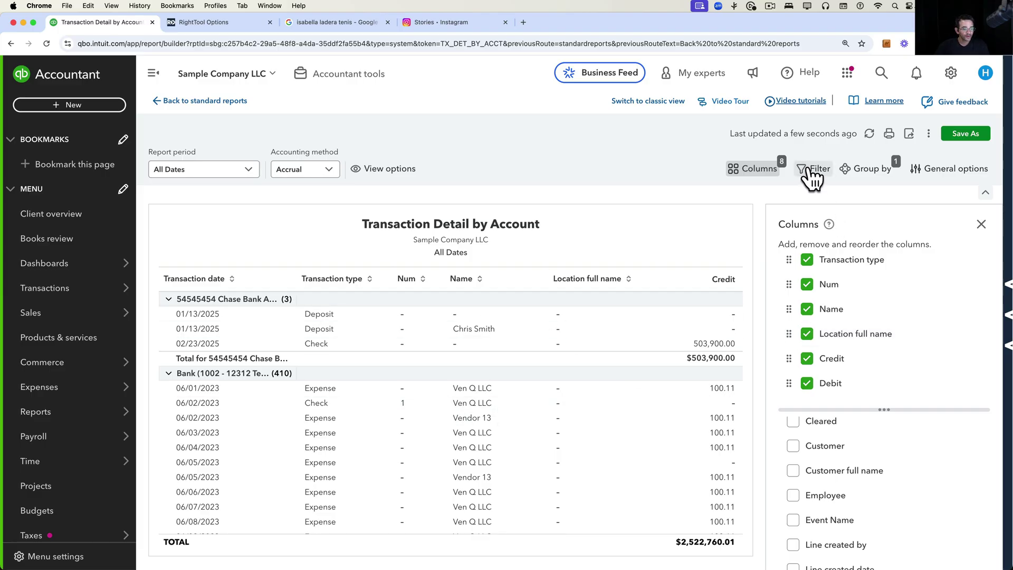
Add the Distribution account type column to the report.
{"action": "scroll", "coordinate": [871, 463], "scroll_direction": "down", "scroll_amount": 8}
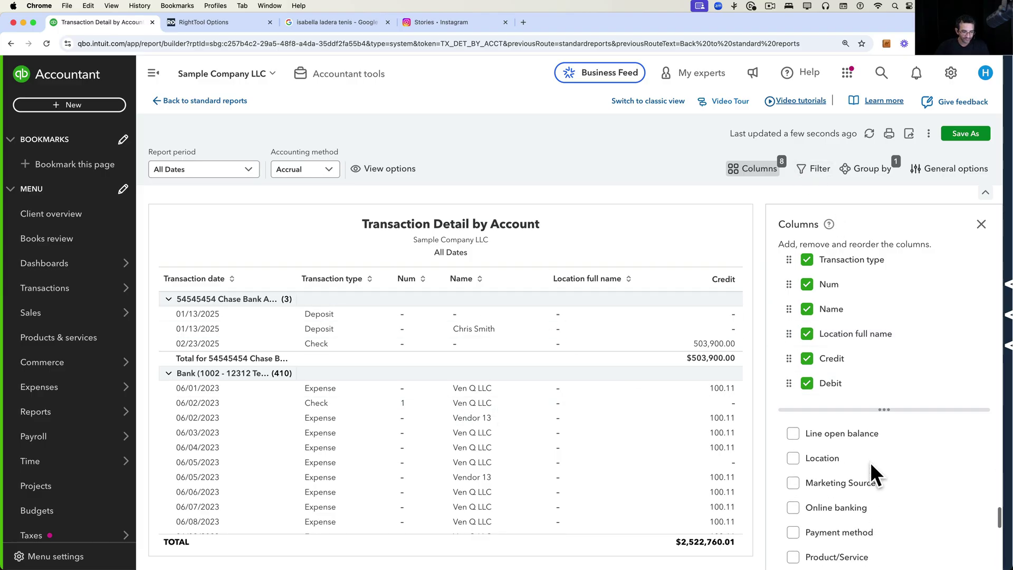
{"action": "scroll", "coordinate": [870, 462], "scroll_direction": "down", "scroll_amount": 10}
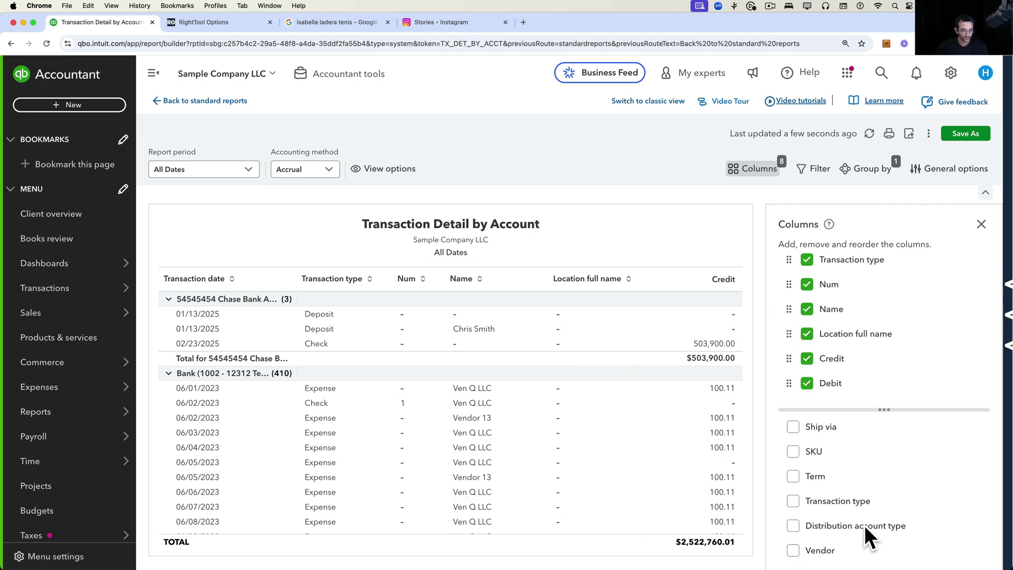
{"action": "left_click", "coordinate": [796, 526]}
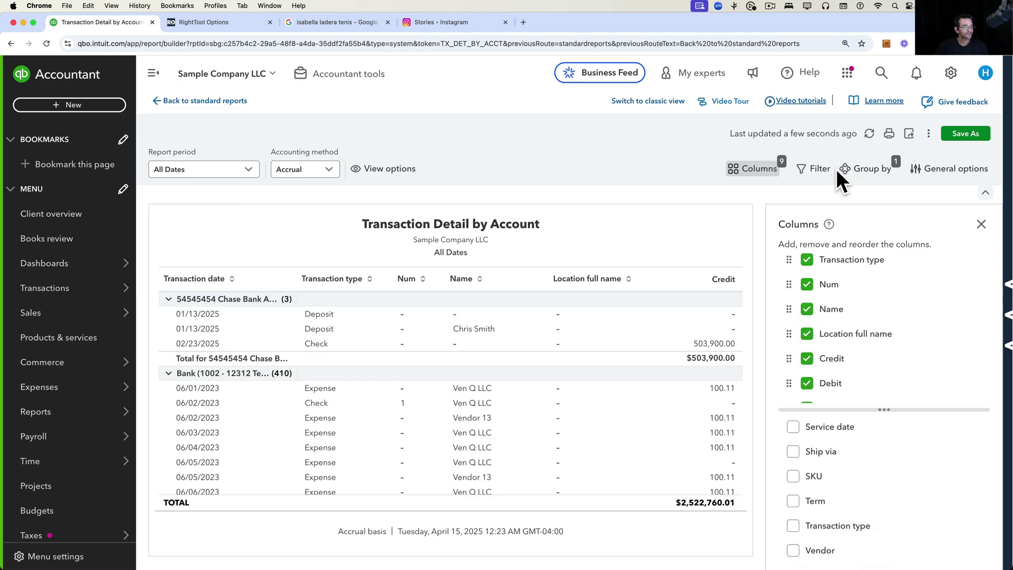
{"action": "left_click", "coordinate": [820, 168]}
Add a Distribution account type equals All Income/expense Accounts filter to the report.
{"action": "left_click", "coordinate": [864, 284]}
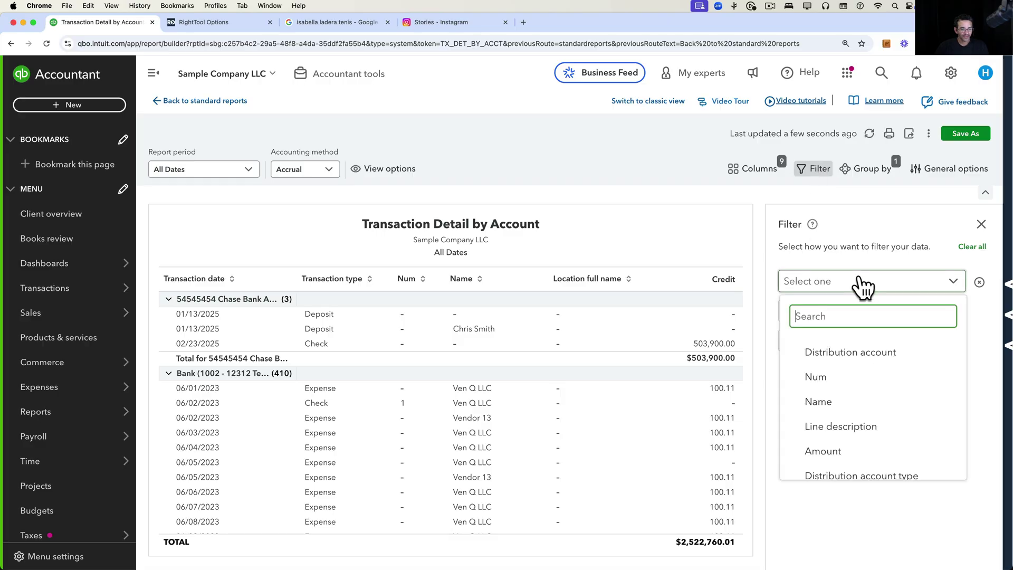
{"action": "scroll", "coordinate": [880, 409], "scroll_direction": "down", "scroll_amount": 1}
{"action": "left_click", "coordinate": [878, 431]}
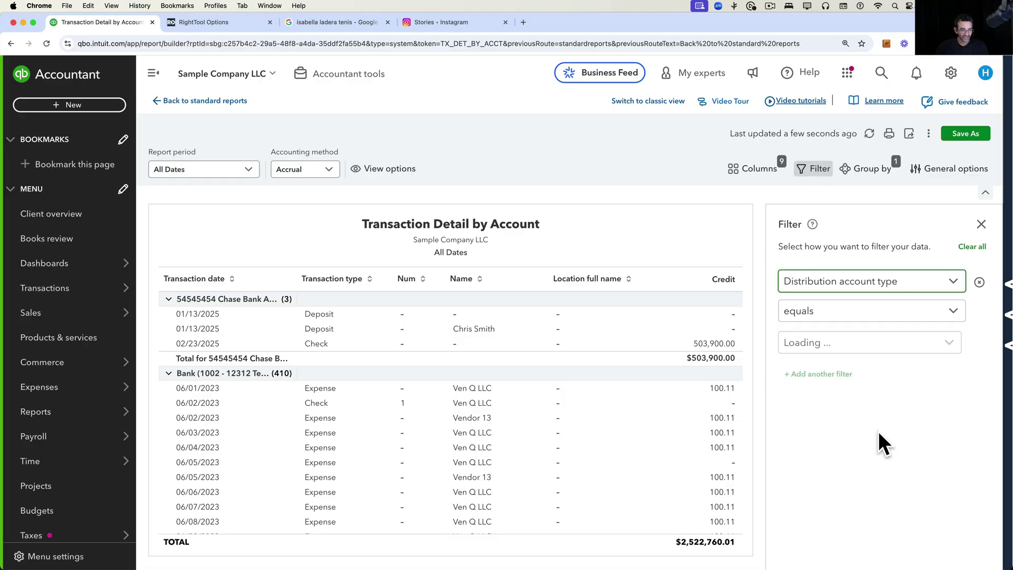
{"action": "left_click", "coordinate": [822, 319]}
{"action": "left_click", "coordinate": [821, 320]}
{"action": "left_click", "coordinate": [821, 343]}
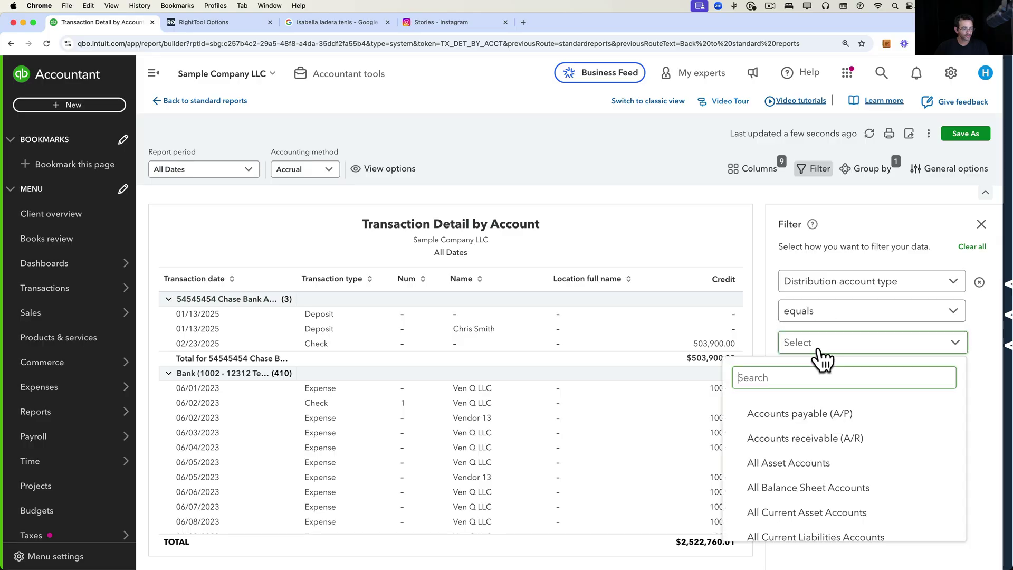
{"action": "scroll", "coordinate": [855, 464], "scroll_direction": "down", "scroll_amount": 1}
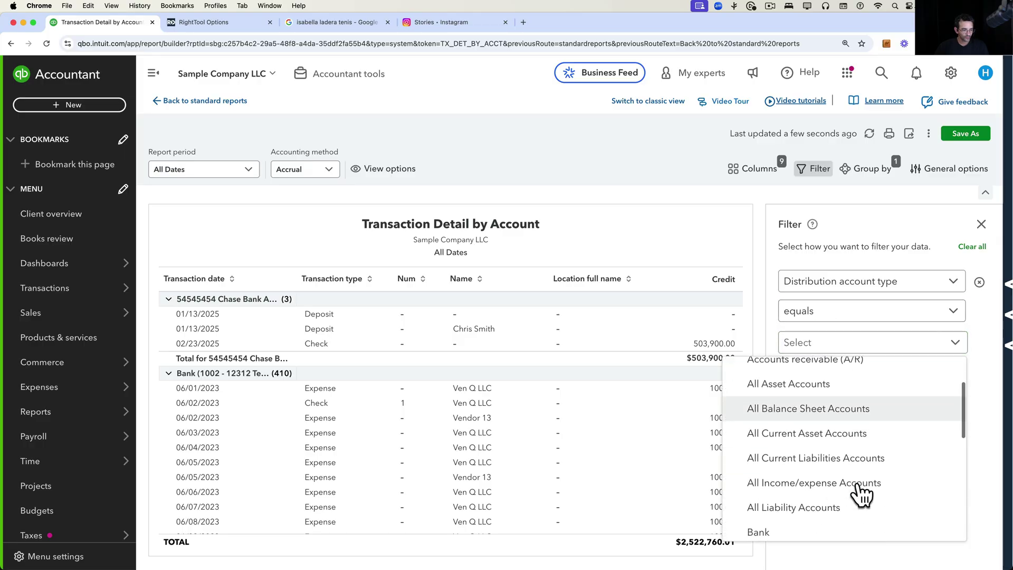
{"action": "left_click", "coordinate": [828, 483]}
{"action": "left_click", "coordinate": [986, 401]}
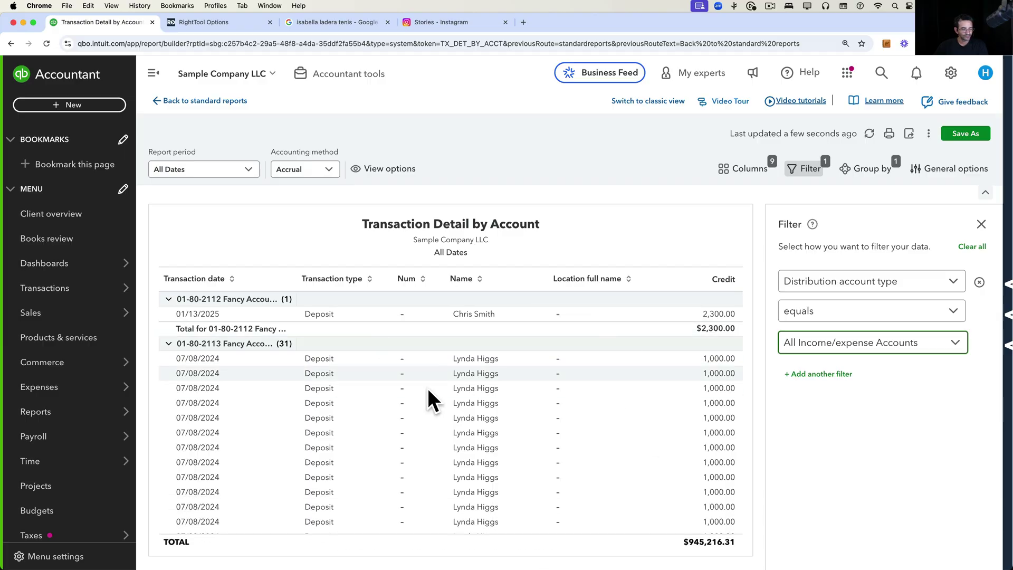
Collapse all account groups and review the income and expense account totals.
{"action": "left_click", "coordinate": [376, 170]}
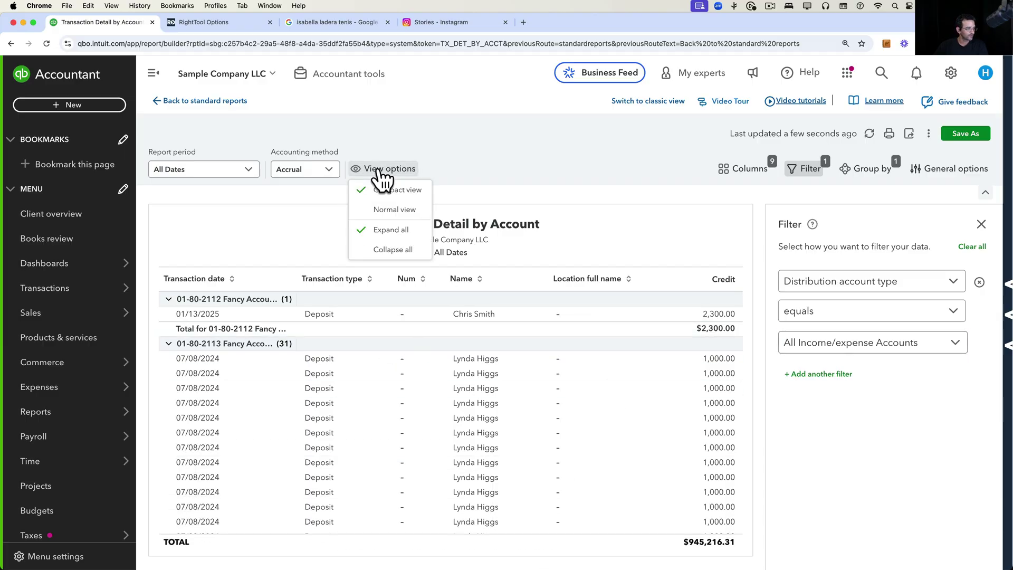
{"action": "left_click", "coordinate": [376, 247]}
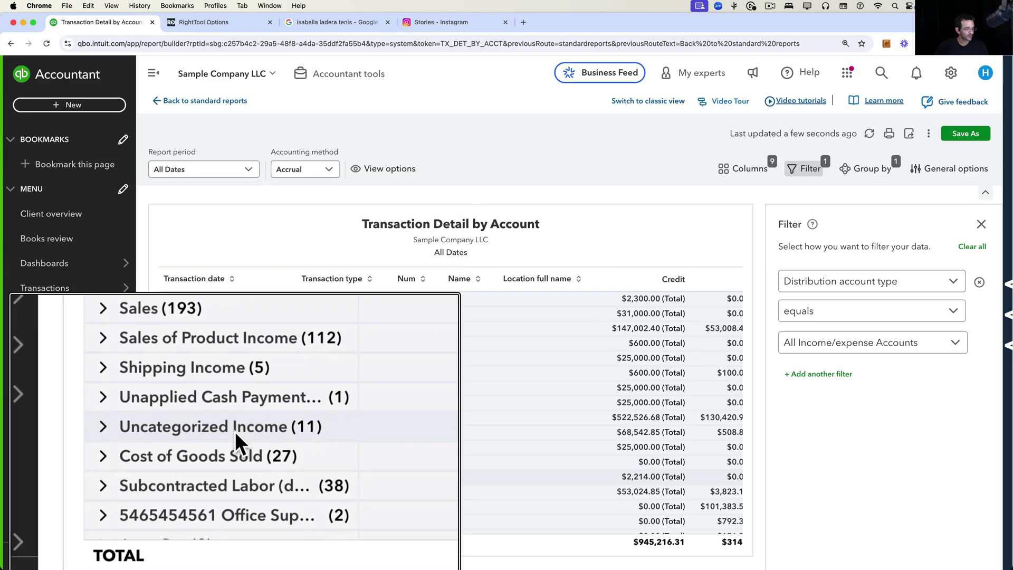
{"action": "scroll", "coordinate": [236, 508], "scroll_direction": "down", "scroll_amount": 5}
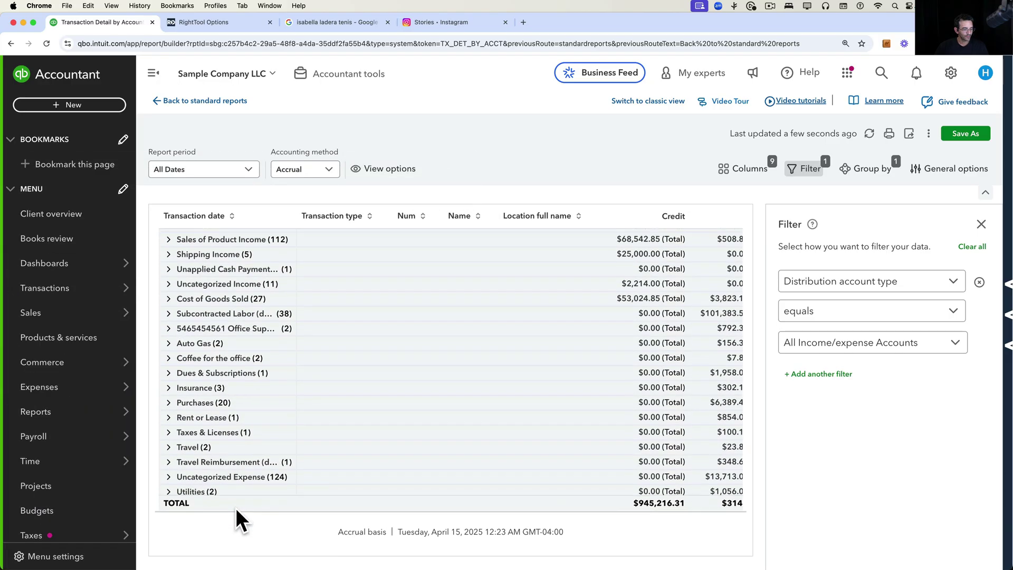
{"action": "scroll", "coordinate": [536, 398], "scroll_direction": "right", "scroll_amount": 2}
{"action": "scroll", "coordinate": [537, 398], "scroll_direction": "right", "scroll_amount": 1}
{"action": "scroll", "coordinate": [552, 388], "scroll_direction": "up", "scroll_amount": 5}
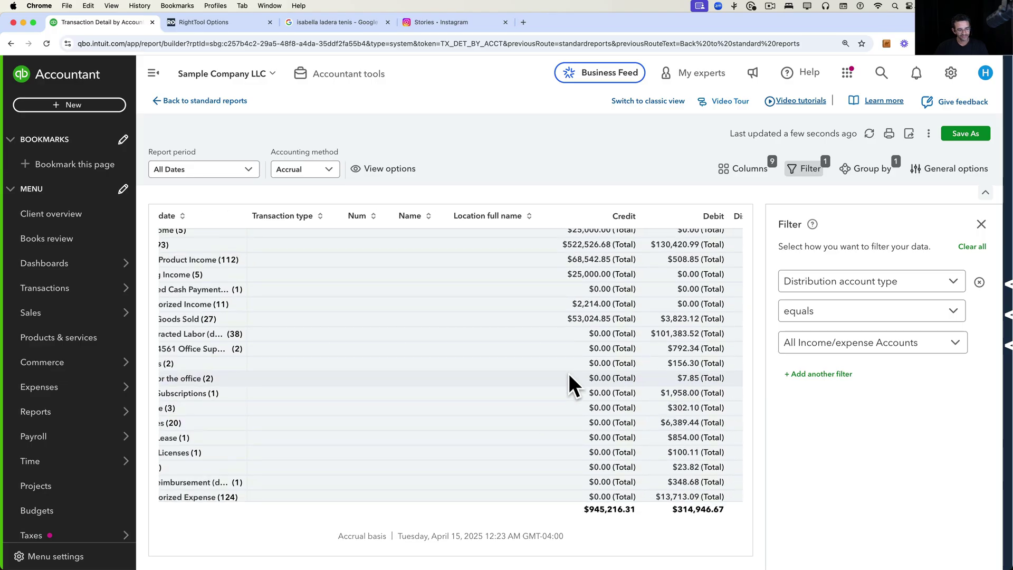
{"action": "scroll", "coordinate": [638, 396], "scroll_direction": "up", "scroll_amount": 2}
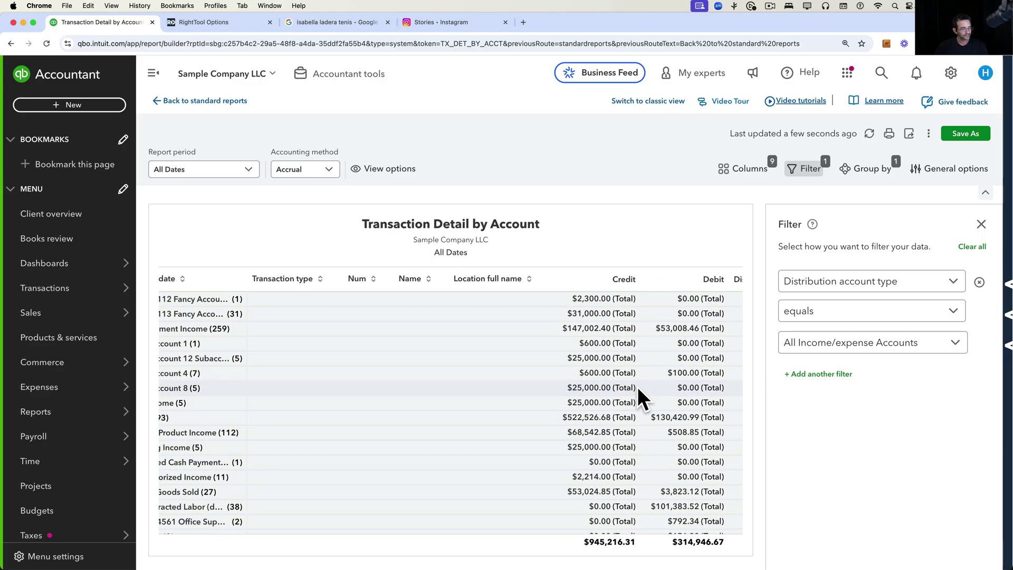
{"action": "scroll", "coordinate": [637, 396], "scroll_direction": "down", "scroll_amount": 5}
{"action": "scroll", "coordinate": [637, 386], "scroll_direction": "down", "scroll_amount": 1}
{"action": "scroll", "coordinate": [475, 376], "scroll_direction": "left", "scroll_amount": 2}
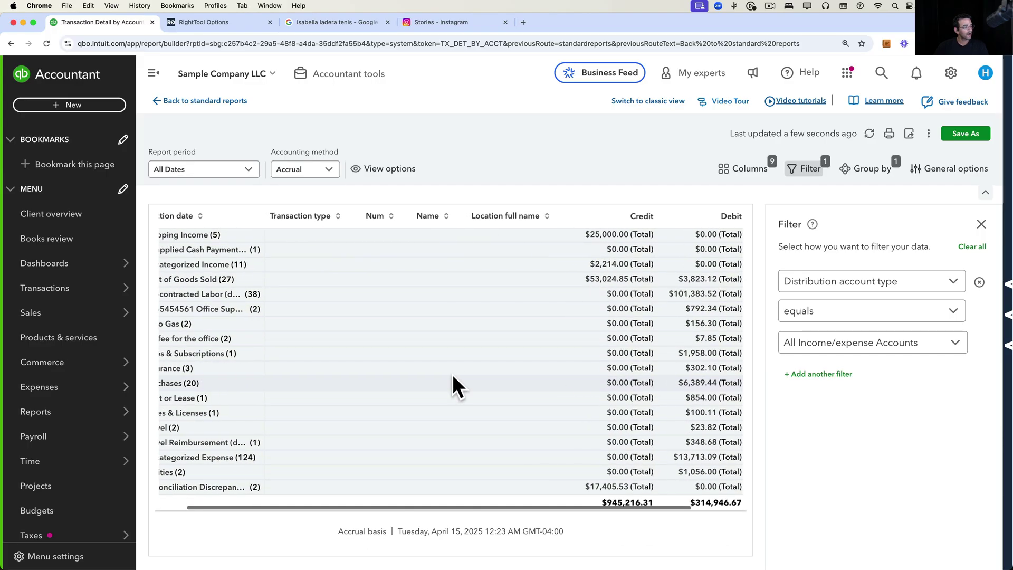
{"action": "scroll", "coordinate": [444, 338], "scroll_direction": "up", "scroll_amount": 5}
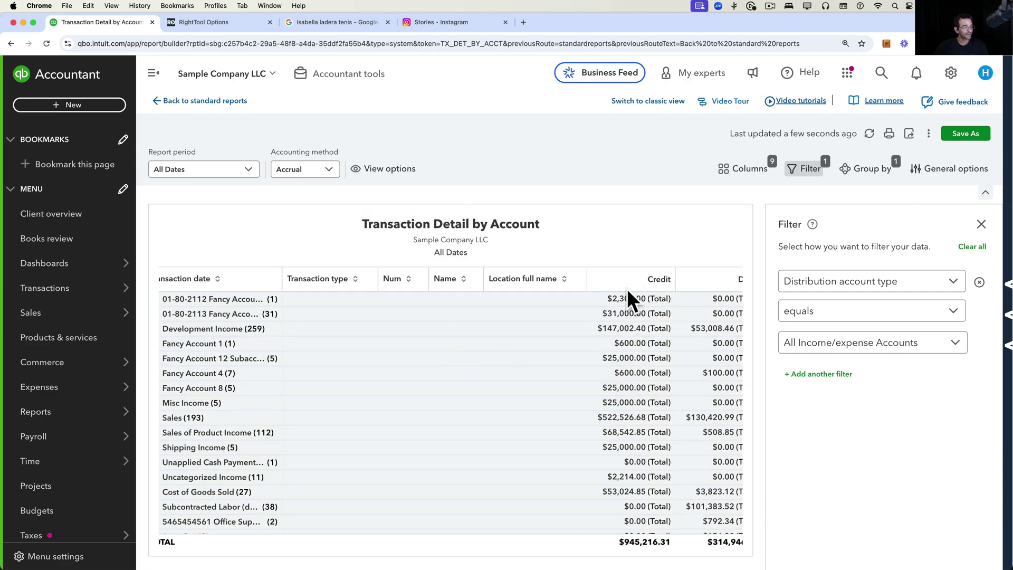
Close the filter panel and add the *Sales Rep column to the report.
{"action": "left_click", "coordinate": [982, 224]}
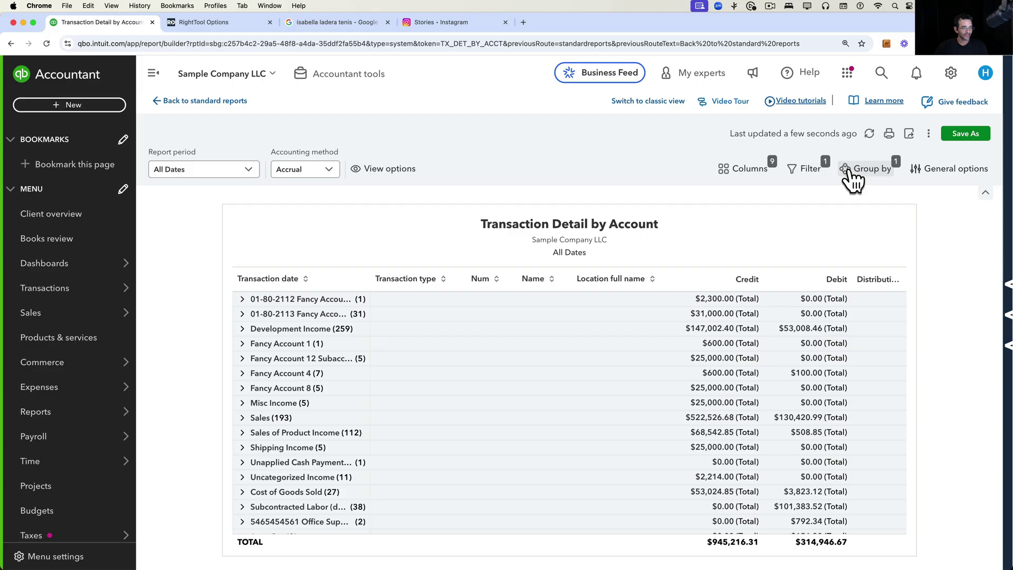
{"action": "left_click", "coordinate": [749, 170]}
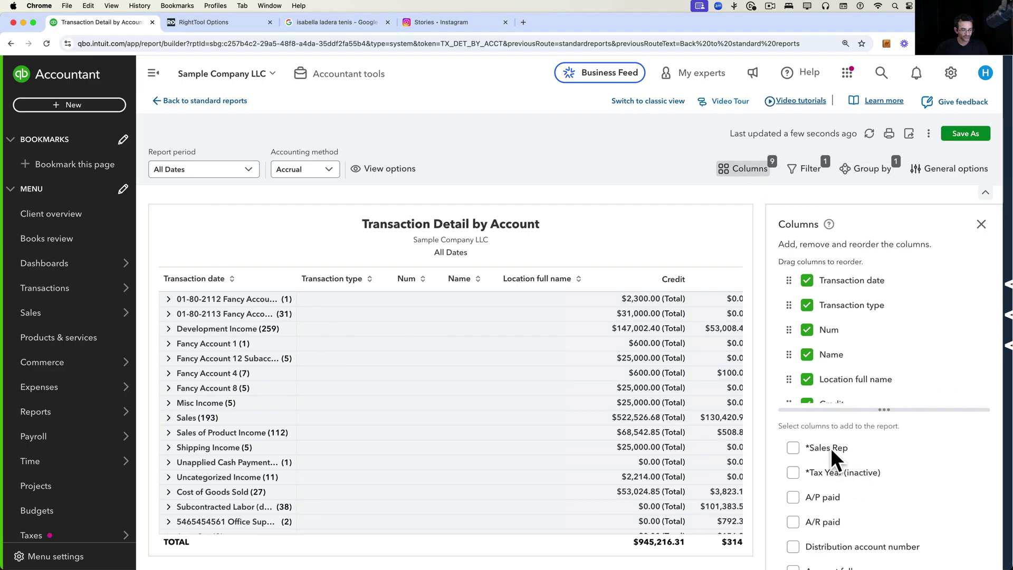
{"action": "left_click", "coordinate": [793, 448]}
{"action": "scroll", "coordinate": [655, 358], "scroll_direction": "right", "scroll_amount": 5}
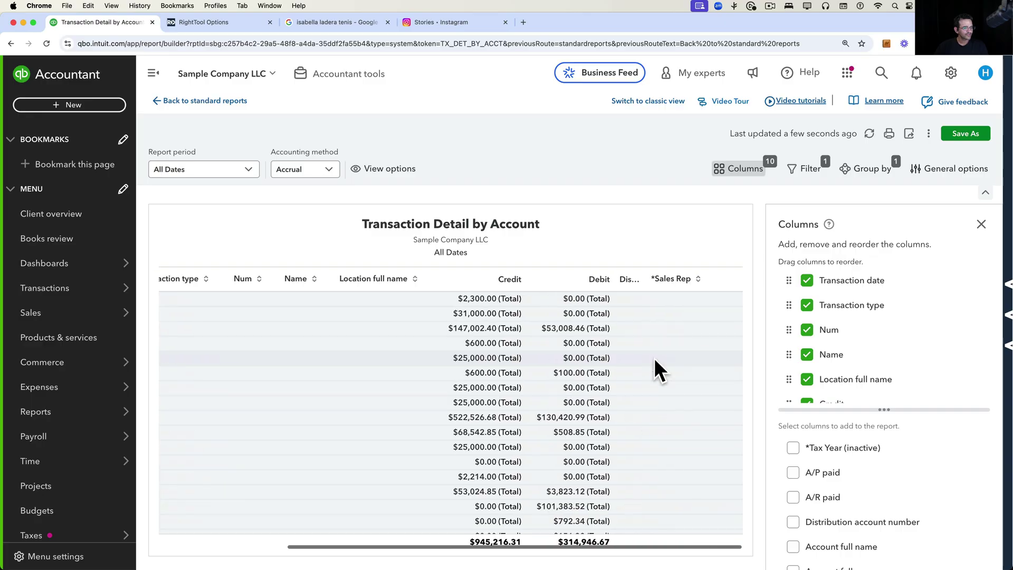
{"action": "scroll", "coordinate": [306, 378], "scroll_direction": "left", "scroll_amount": 5}
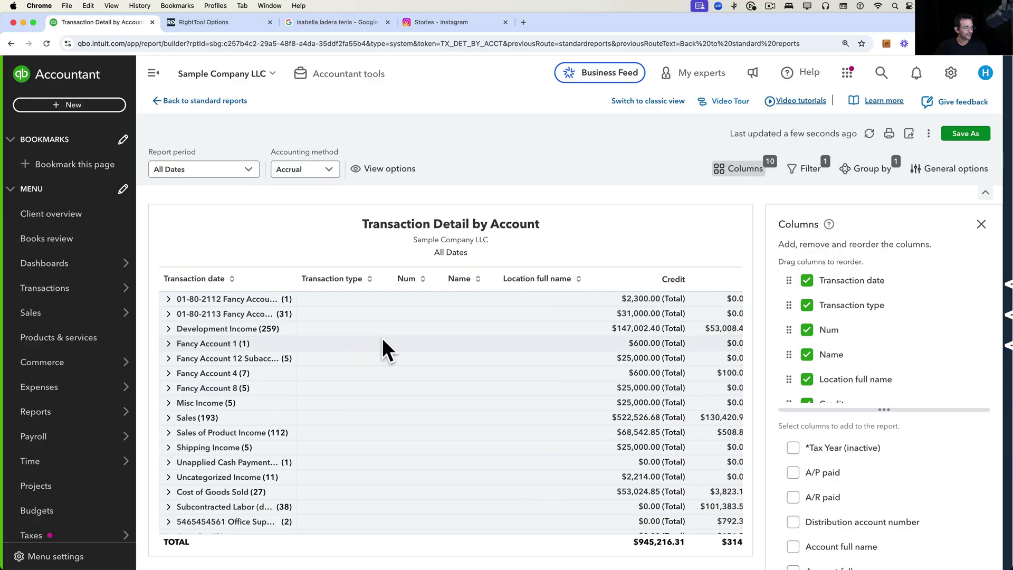
{"action": "scroll", "coordinate": [382, 340], "scroll_direction": "right", "scroll_amount": 5}
Expand all accounts and scroll through the individual transaction rows.
{"action": "left_click", "coordinate": [383, 169]}
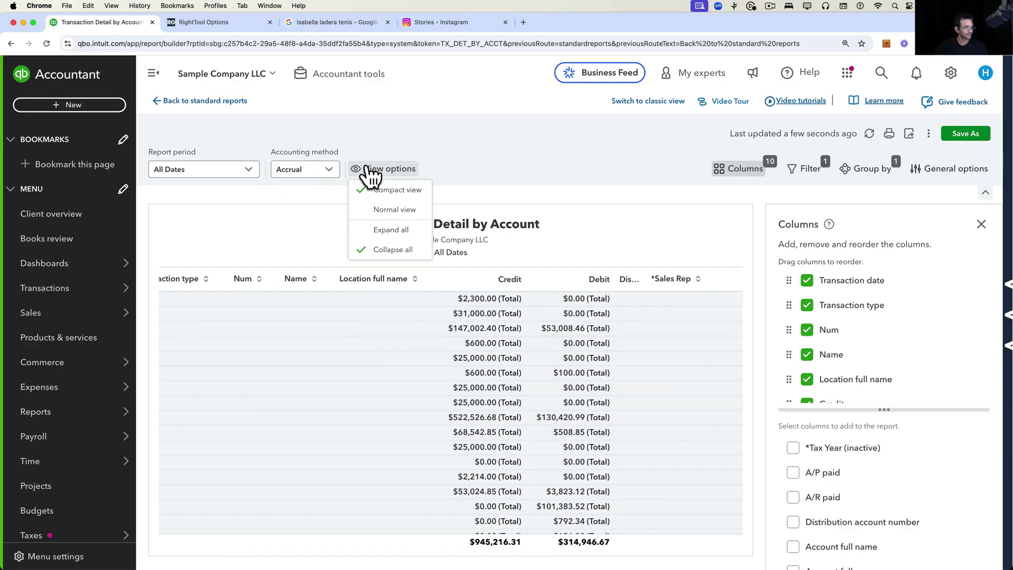
{"action": "left_click", "coordinate": [395, 230]}
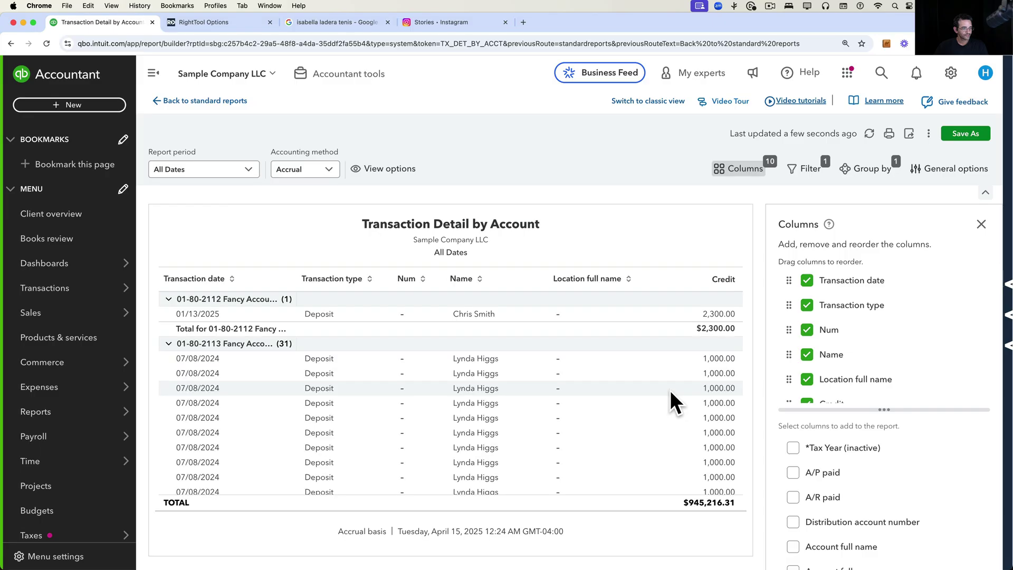
{"action": "scroll", "coordinate": [670, 401], "scroll_direction": "right", "scroll_amount": 1}
{"action": "scroll", "coordinate": [671, 401], "scroll_direction": "down", "scroll_amount": 15}
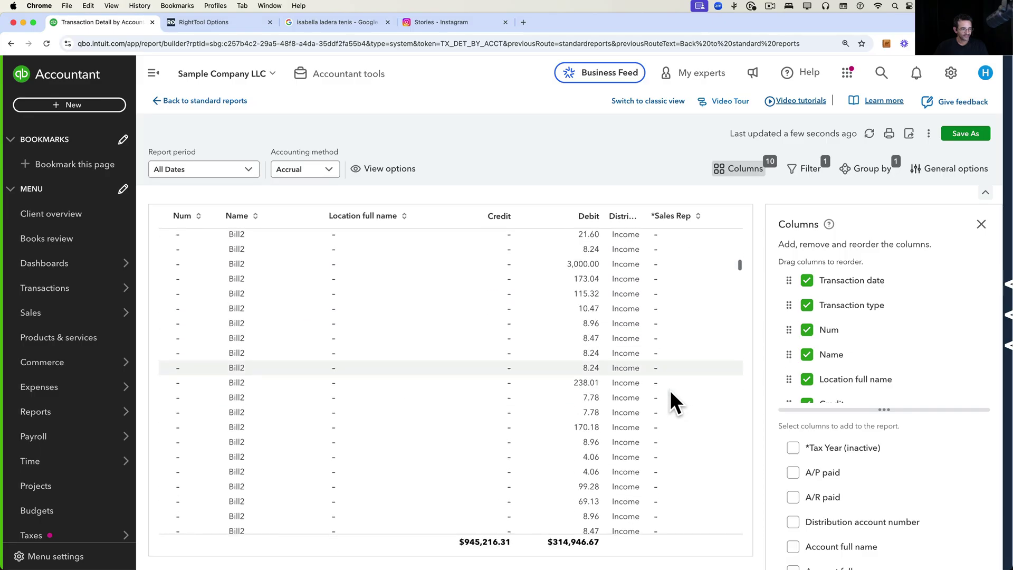
{"action": "scroll", "coordinate": [671, 393], "scroll_direction": "down", "scroll_amount": 15}
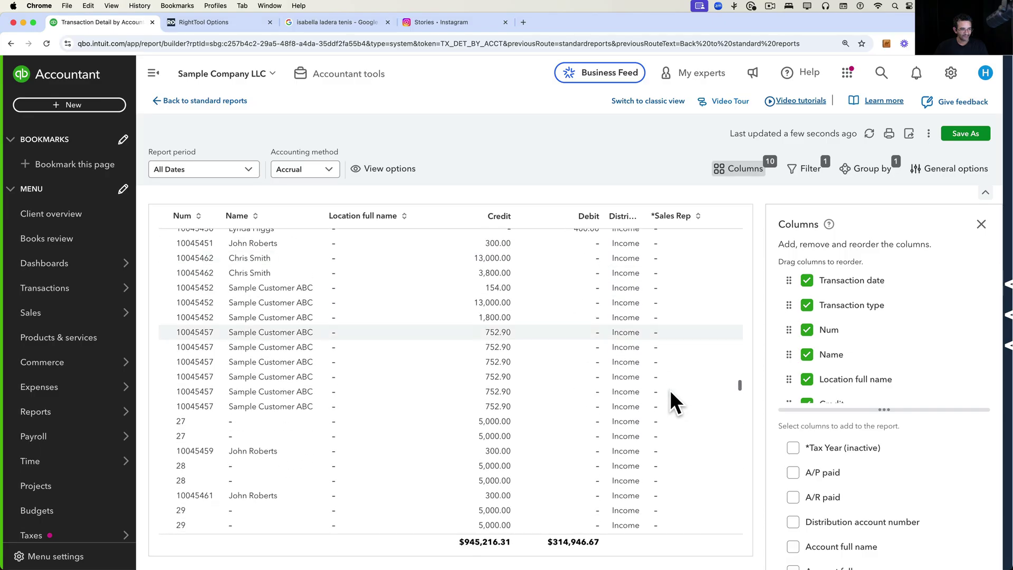
{"action": "scroll", "coordinate": [670, 401], "scroll_direction": "down", "scroll_amount": 10}
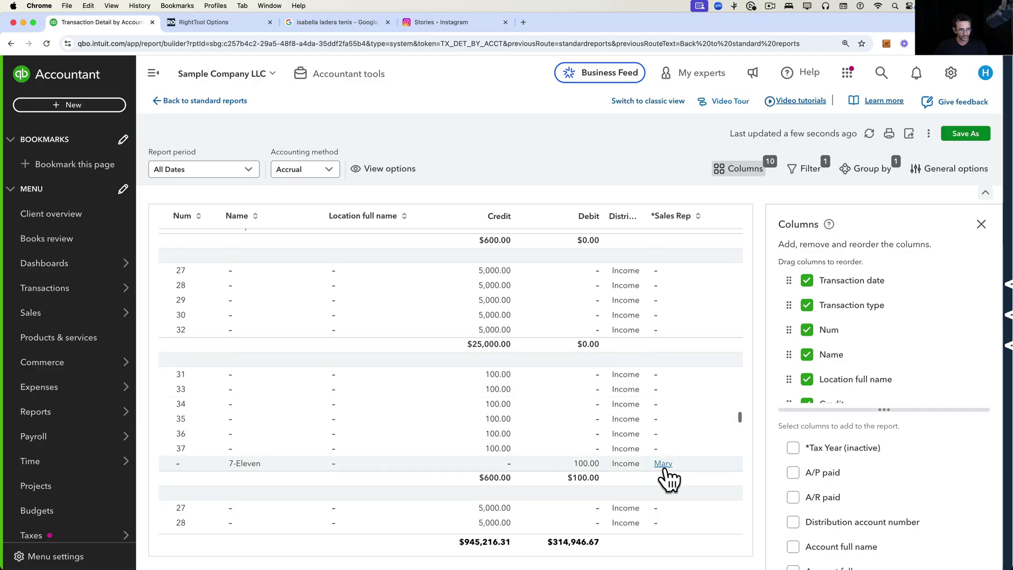
{"action": "scroll", "coordinate": [670, 475], "scroll_direction": "up", "scroll_amount": 3}
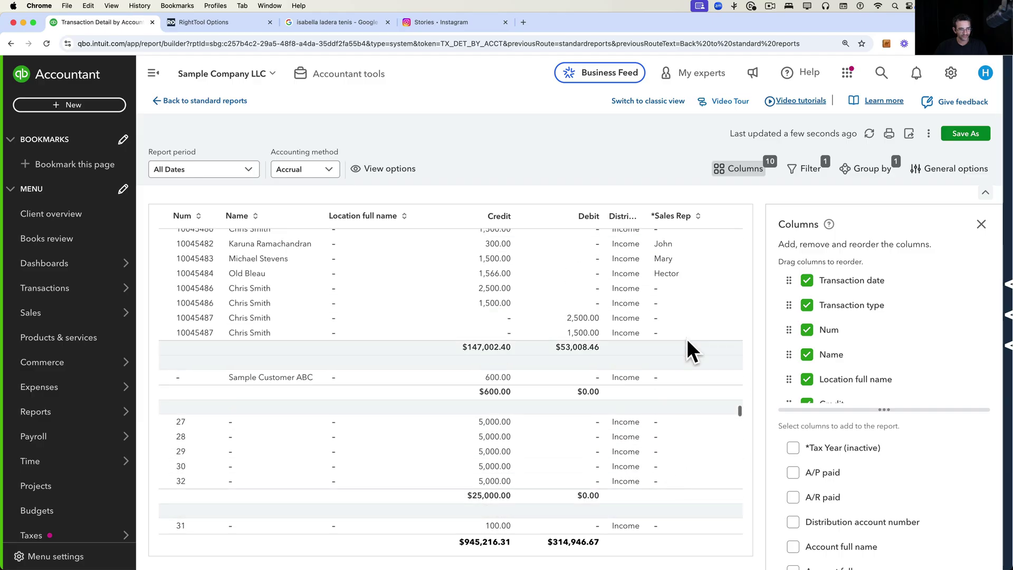
Add a second filter '*Sales Rep is not empty' and collapse the left navigation menu.
{"action": "left_click", "coordinate": [809, 170]}
{"action": "left_click", "coordinate": [819, 374]}
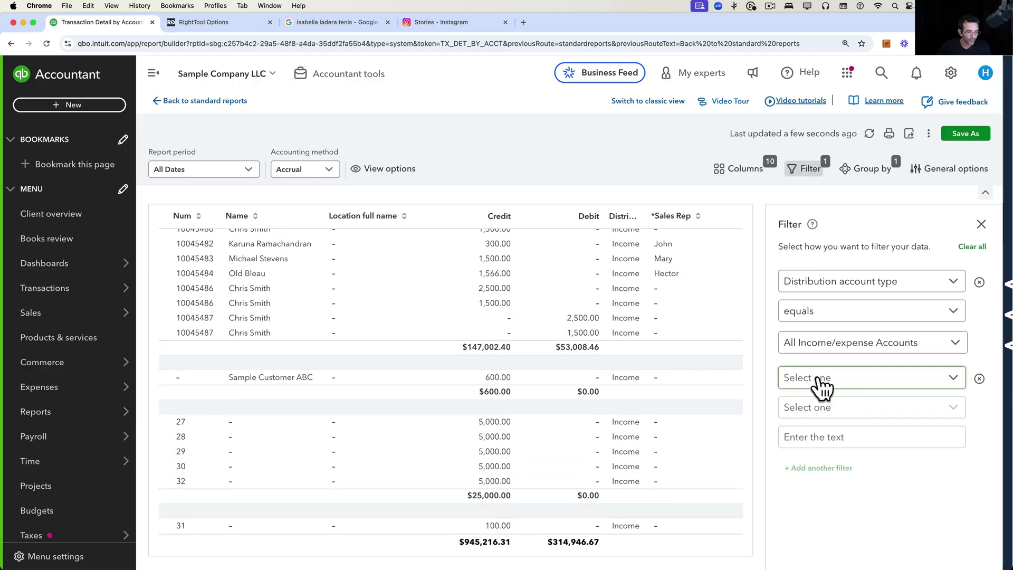
{"action": "left_click", "coordinate": [833, 378]}
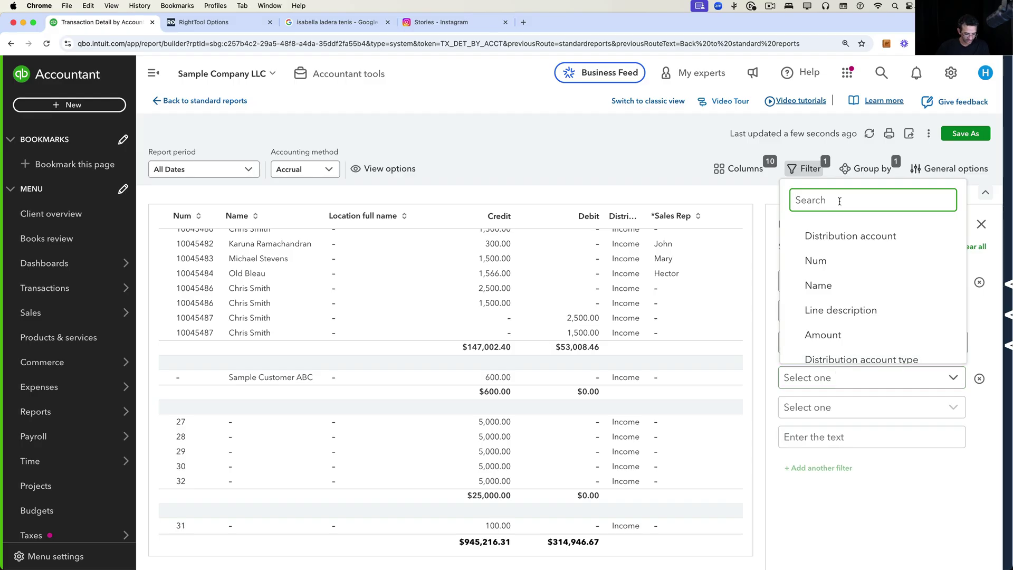
{"action": "type", "text": "sal"}
{"action": "left_click", "coordinate": [841, 349]}
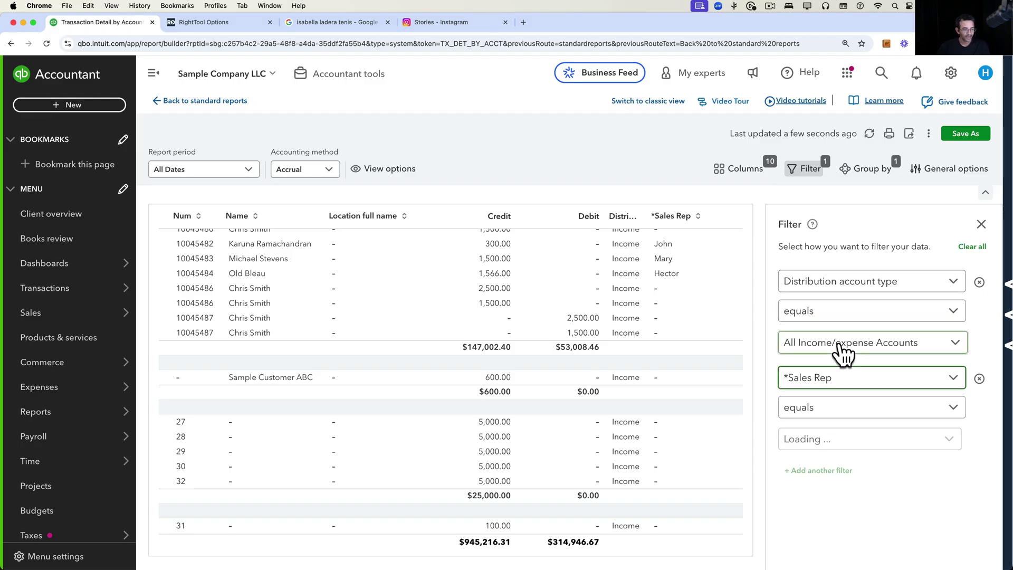
{"action": "left_click", "coordinate": [832, 411]}
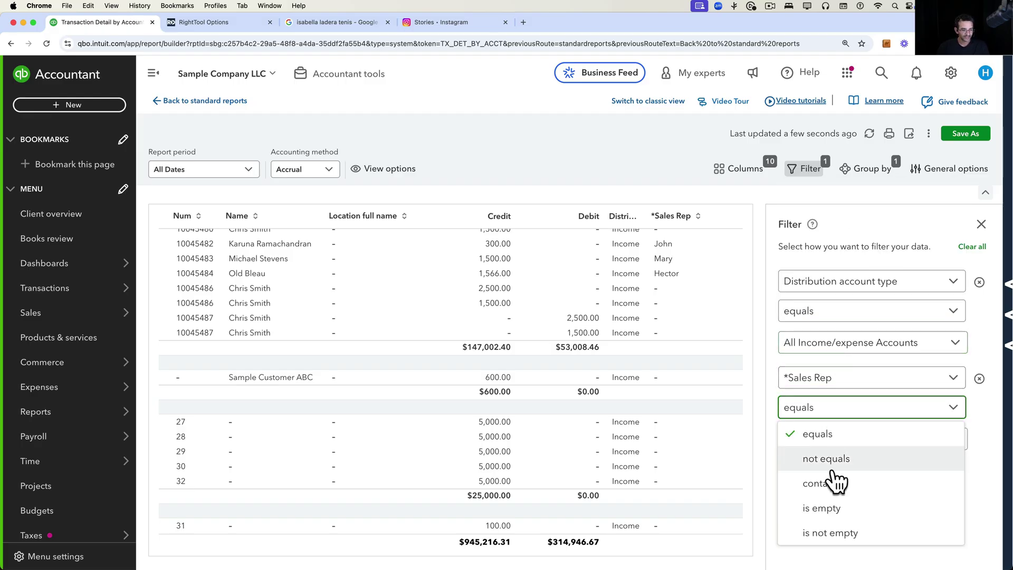
{"action": "left_click", "coordinate": [841, 534]}
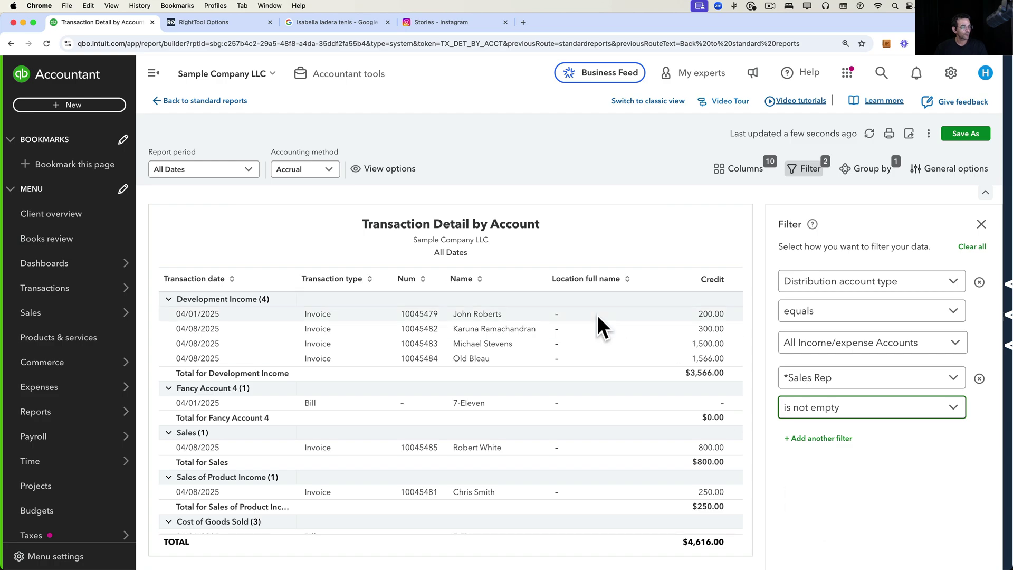
{"action": "scroll", "coordinate": [546, 328], "scroll_direction": "down", "scroll_amount": 3}
{"action": "scroll", "coordinate": [546, 328], "scroll_direction": "up", "scroll_amount": 3}
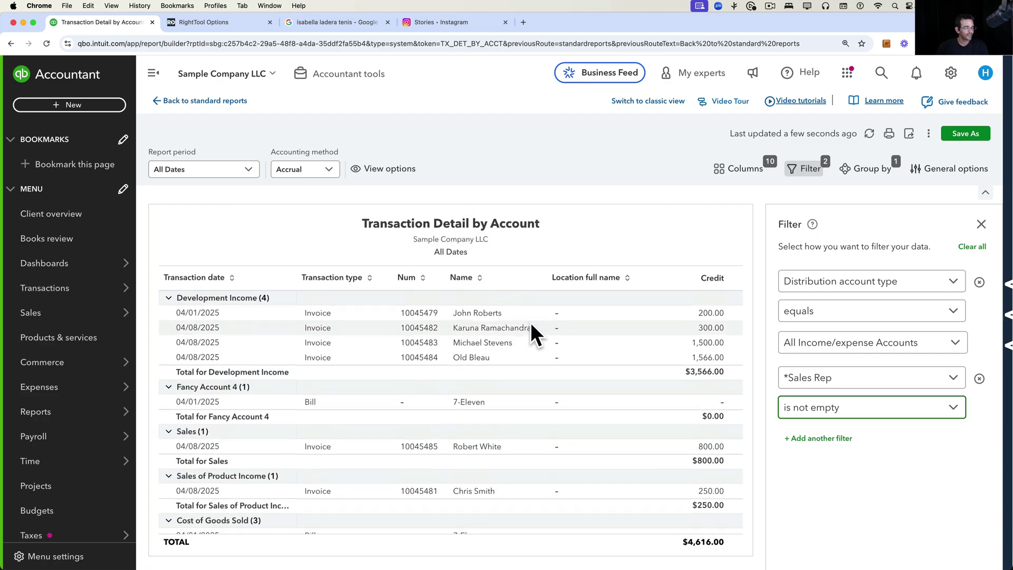
{"action": "left_click", "coordinate": [154, 73]}
Close the filter panel and collapse every account in the filtered report to its total line.
{"action": "left_click", "coordinate": [980, 225]}
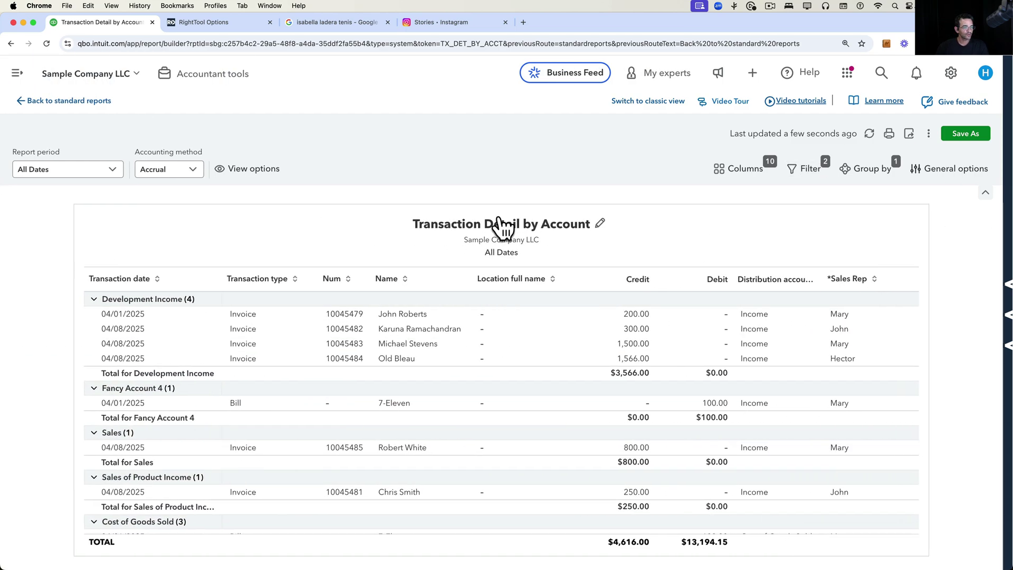
{"action": "scroll", "coordinate": [824, 374], "scroll_direction": "down", "scroll_amount": 5}
{"action": "scroll", "coordinate": [824, 375], "scroll_direction": "up", "scroll_amount": 5}
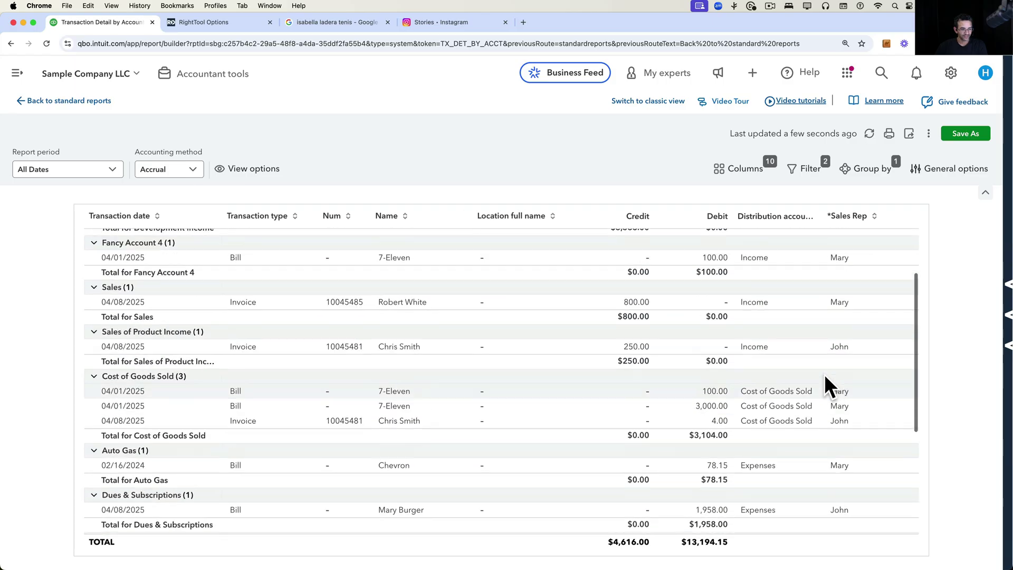
{"action": "left_click", "coordinate": [248, 168]}
{"action": "left_click", "coordinate": [240, 250]}
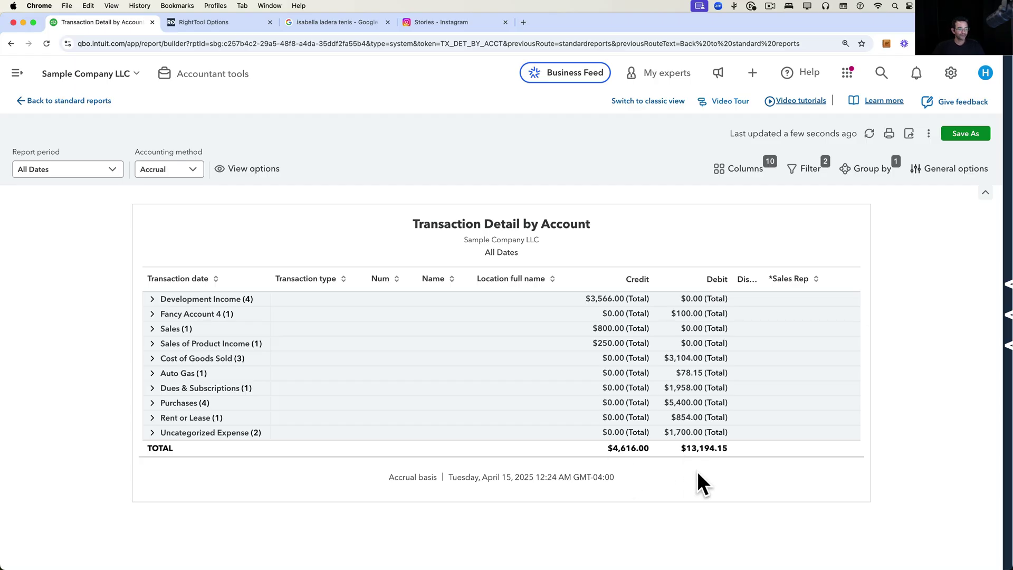
Set the Sales Rep filter to 'equals' the first listed rep and refresh the report.
{"action": "left_click", "coordinate": [807, 169]}
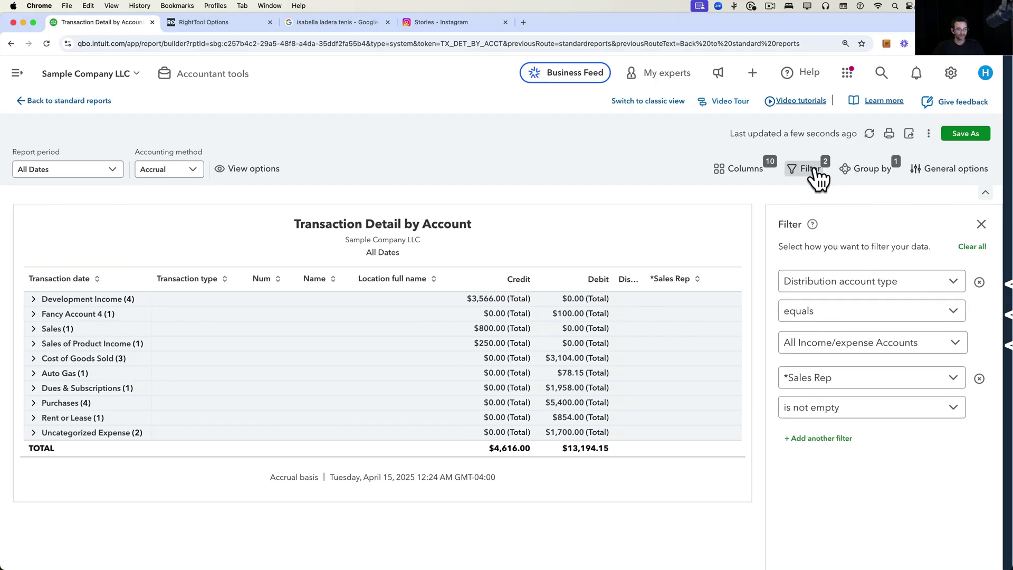
{"action": "left_click", "coordinate": [816, 439]}
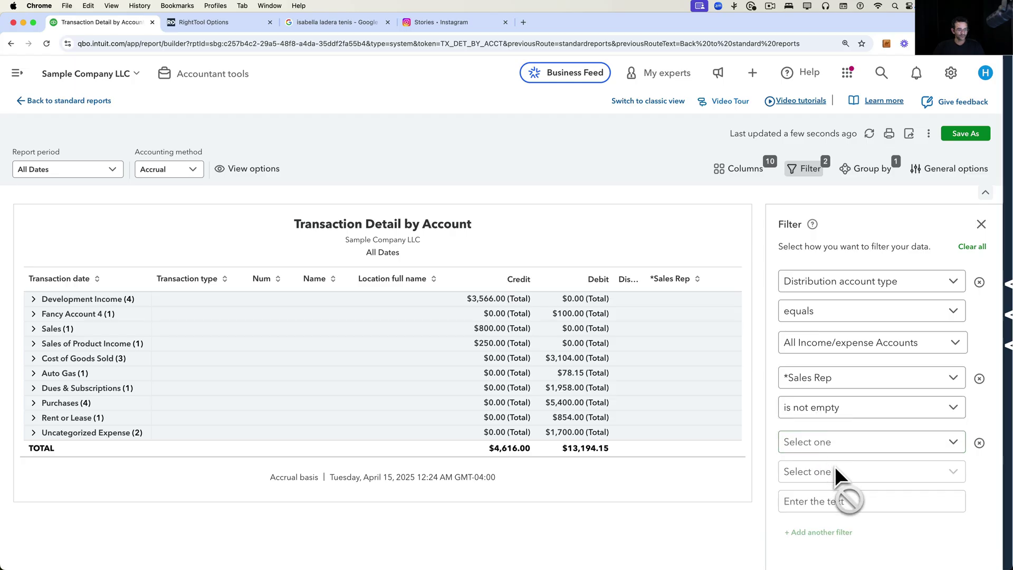
{"action": "left_click", "coordinate": [980, 443]}
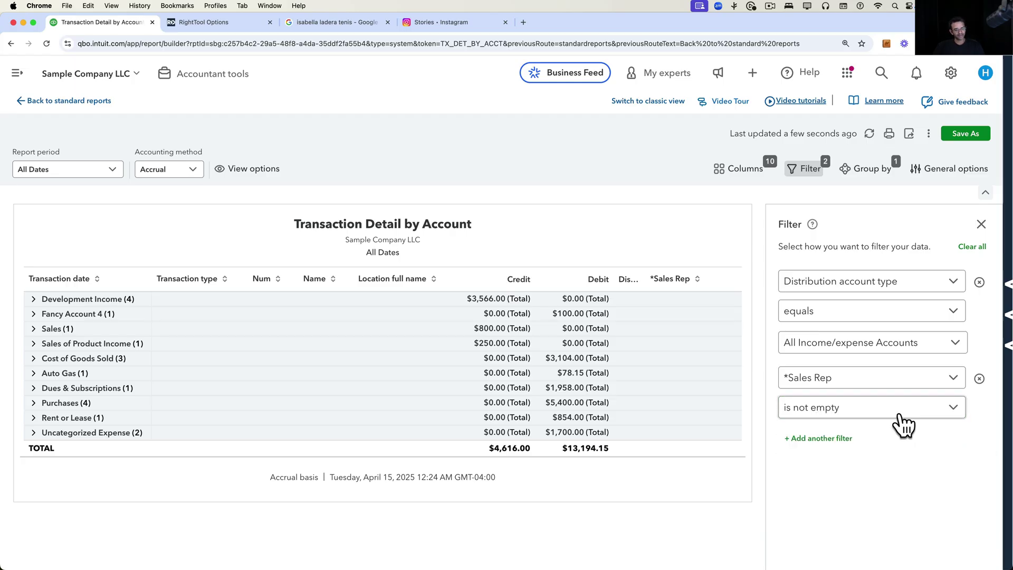
{"action": "left_click", "coordinate": [840, 411]}
{"action": "left_click", "coordinate": [872, 433]}
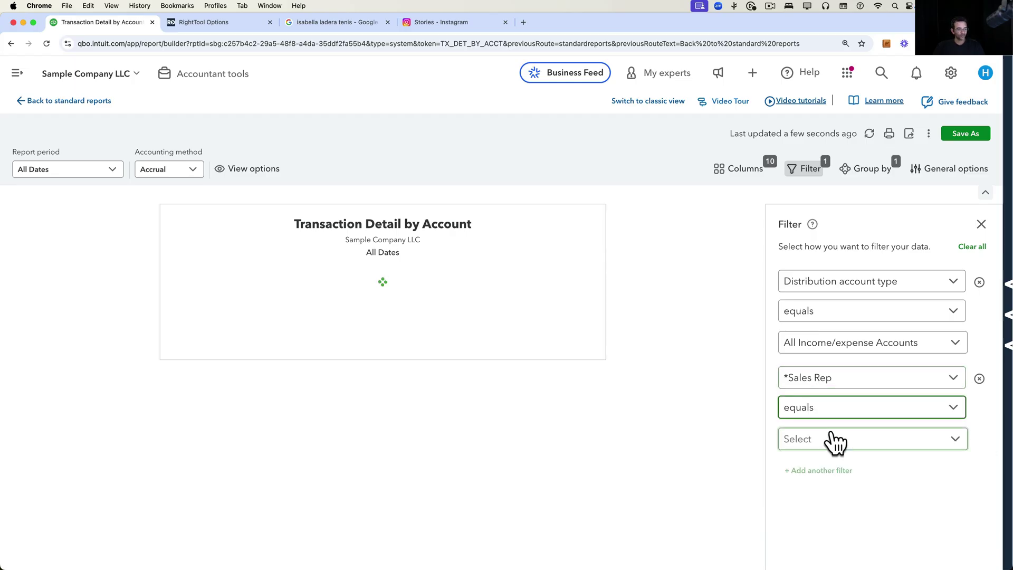
{"action": "left_click", "coordinate": [833, 438]}
{"action": "left_click", "coordinate": [780, 367]}
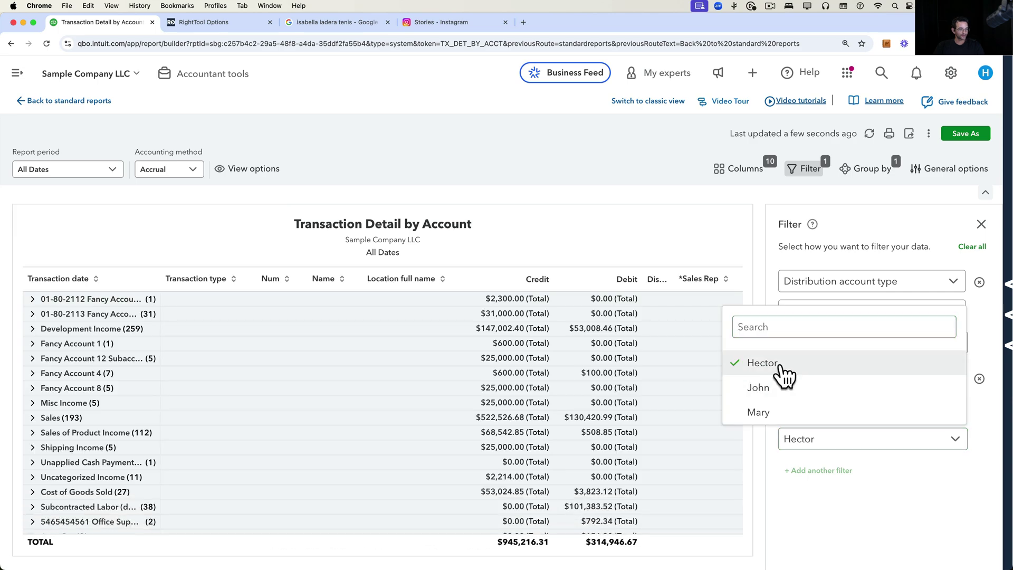
{"action": "left_click", "coordinate": [545, 353]}
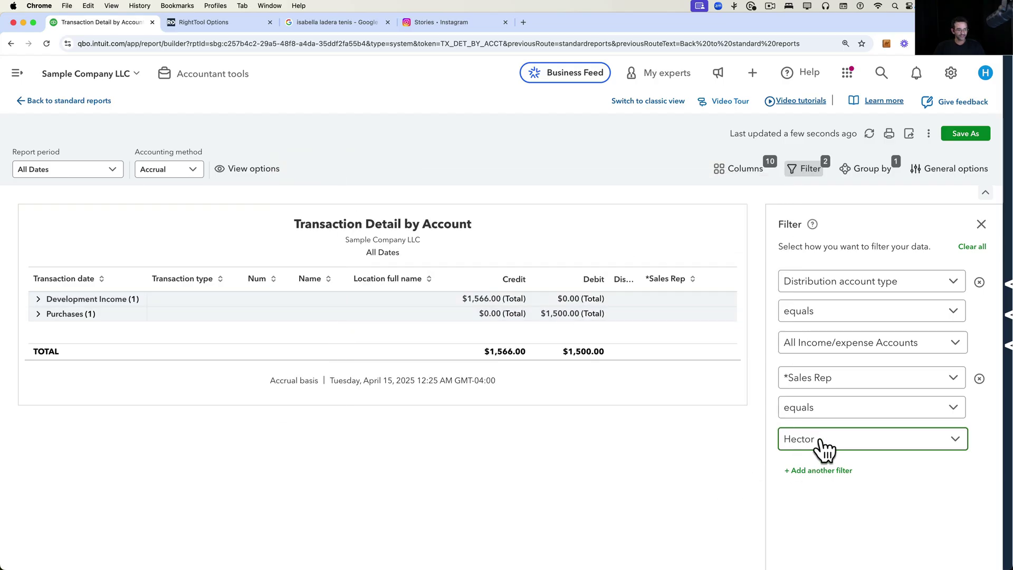
Swap the Sales Rep filter to the second listed rep and refresh the report.
{"action": "left_click", "coordinate": [824, 449]}
{"action": "left_click", "coordinate": [779, 395]}
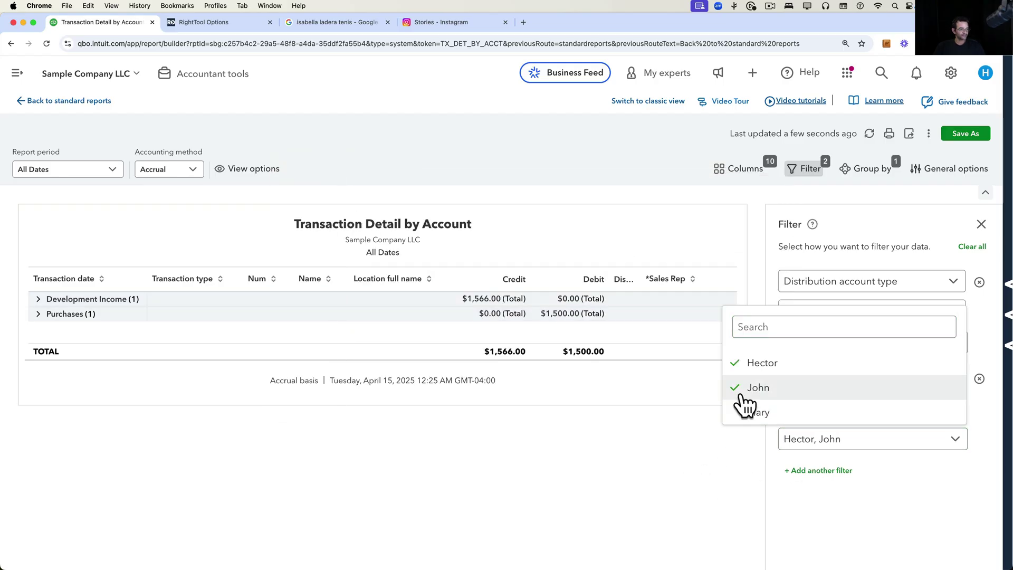
{"action": "left_click", "coordinate": [760, 364]}
{"action": "left_click", "coordinate": [671, 452]}
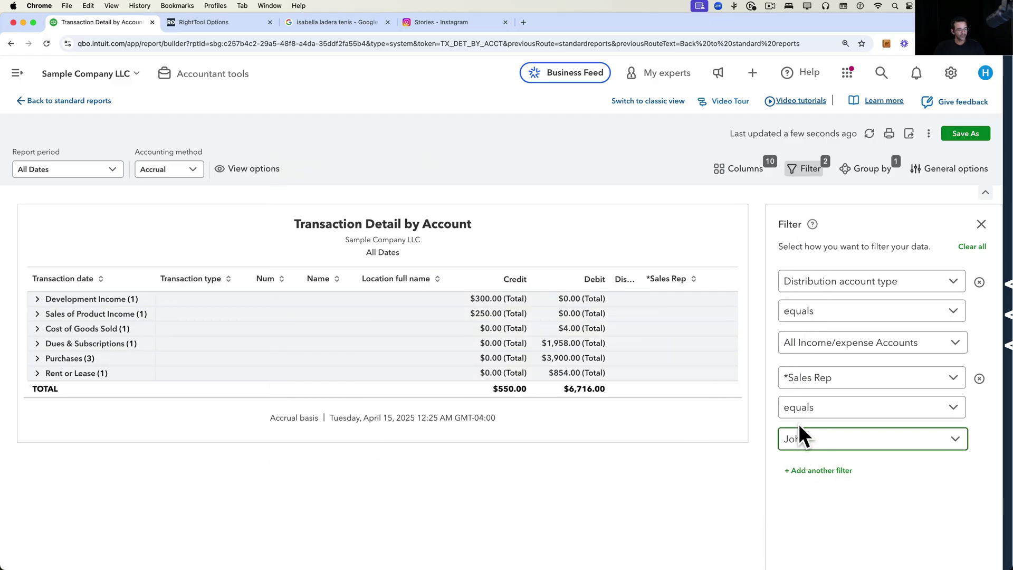
Swap the Sales Rep filter to only the third listed rep and refresh the report.
{"action": "left_click", "coordinate": [800, 432]}
{"action": "left_click", "coordinate": [776, 420]}
{"action": "left_click", "coordinate": [769, 394]}
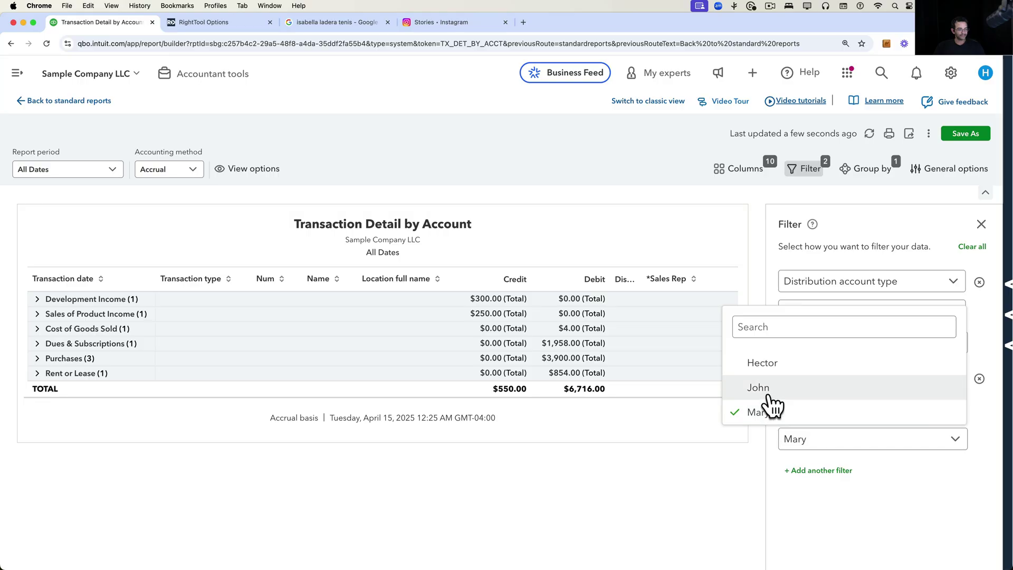
{"action": "left_click", "coordinate": [629, 467]}
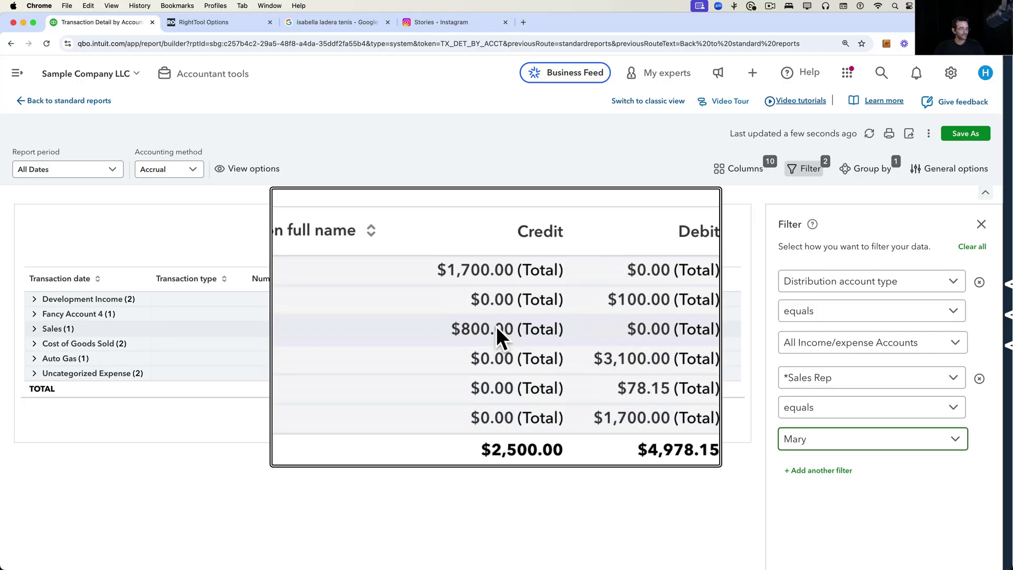